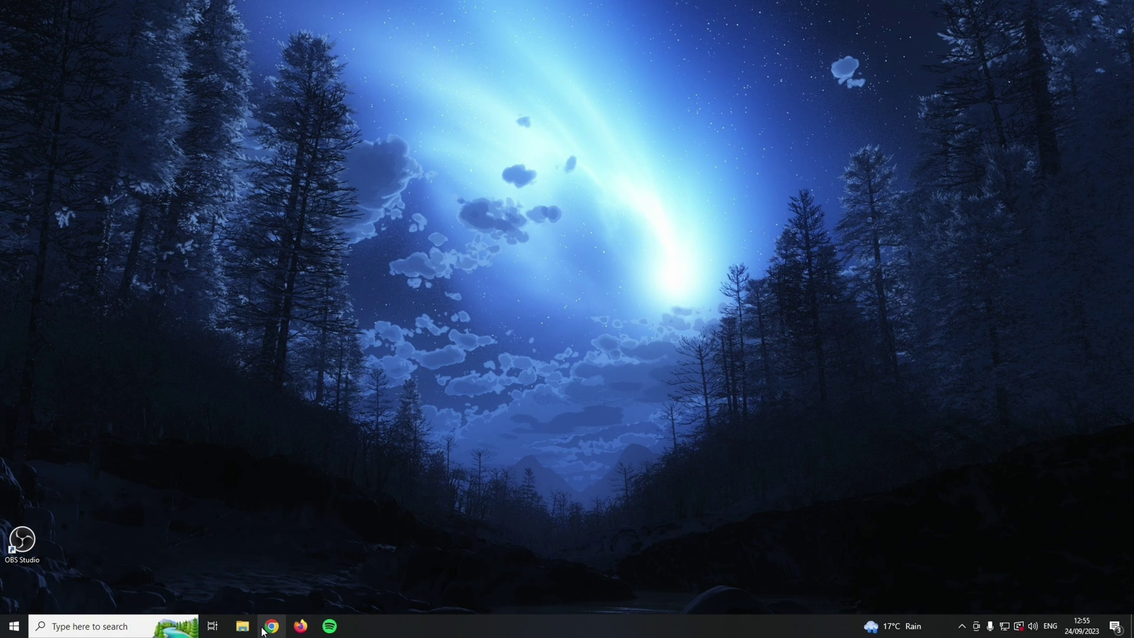
# - Open obsproject.com in Chrome, cancel the Windows installer download it starts, and close the Welcome tab
pyautogui.click(264, 628)
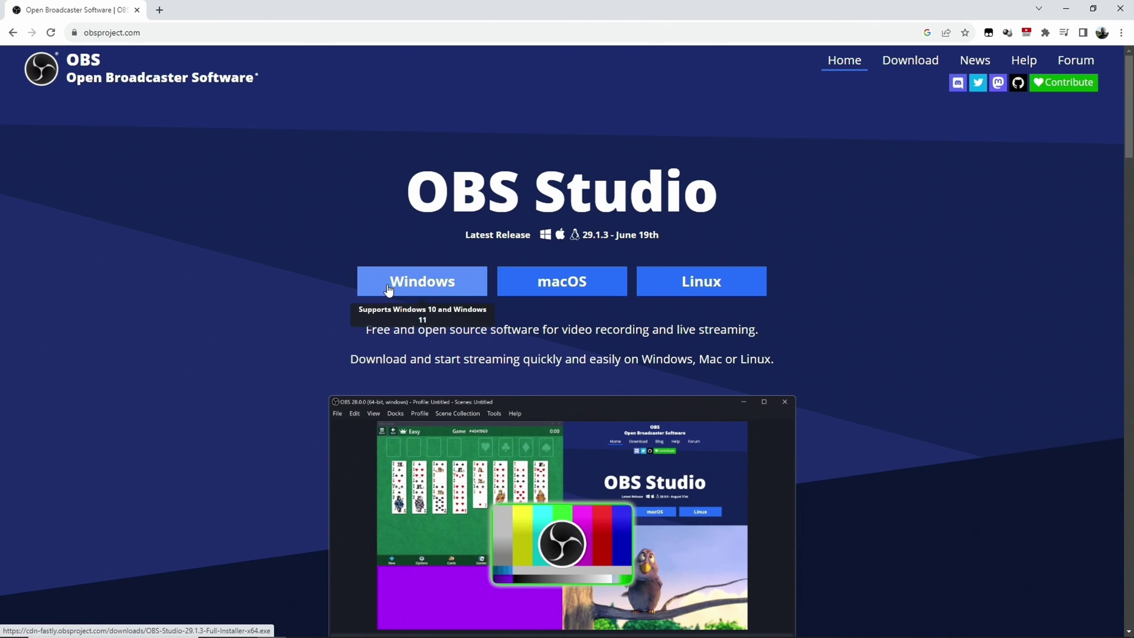
pyautogui.click(451, 285)
pyautogui.scroll(-10, 502, 319)
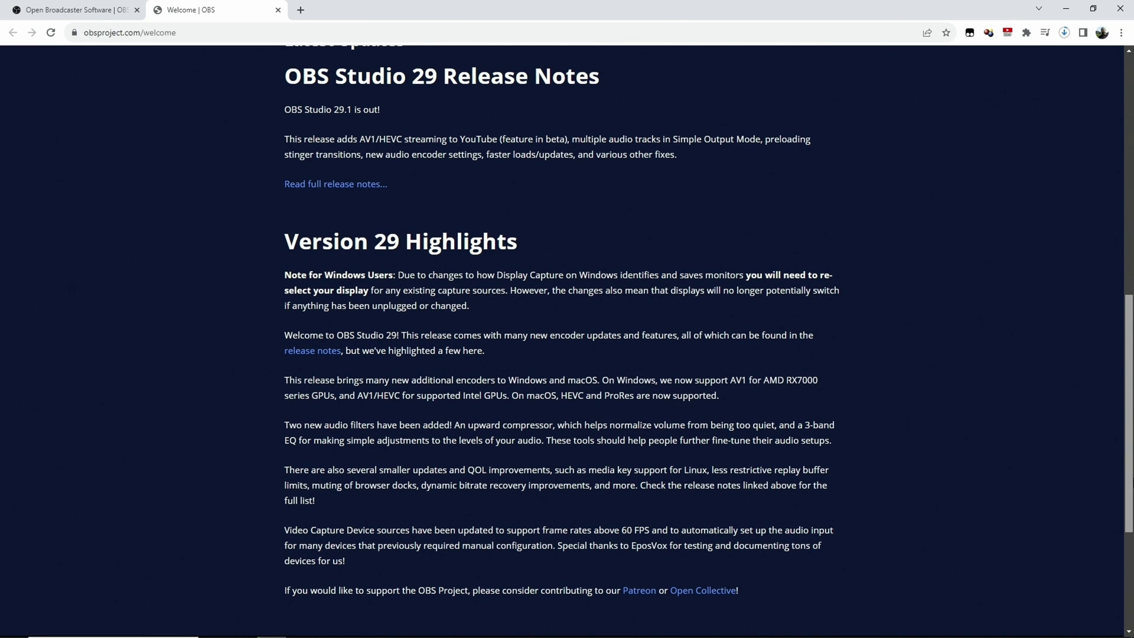
pyautogui.click(1063, 32)
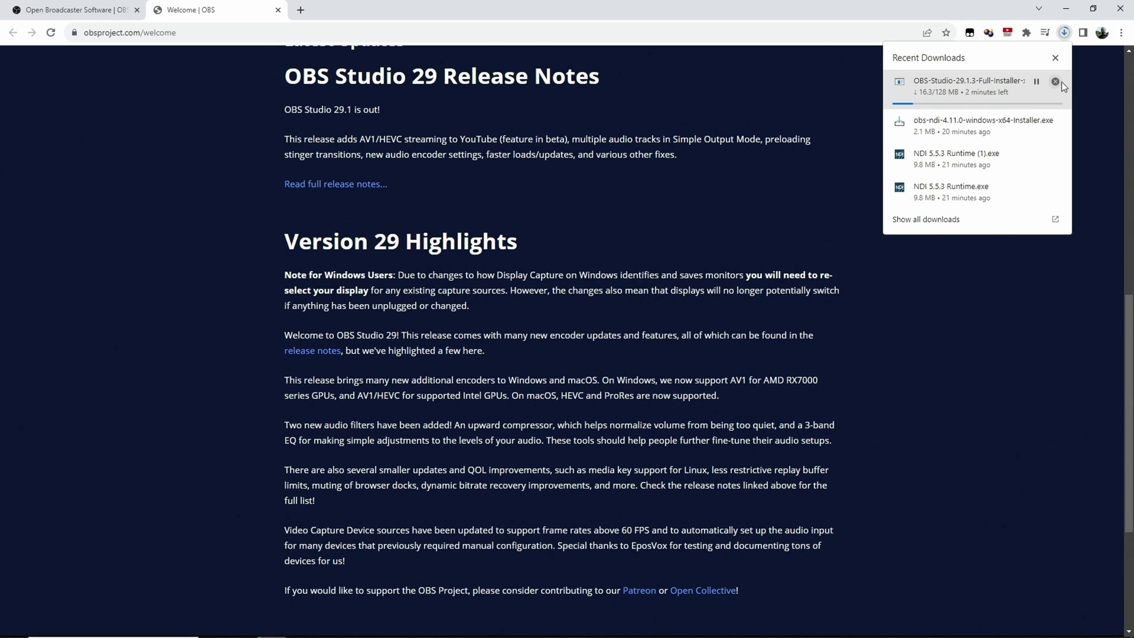
pyautogui.click(1056, 82)
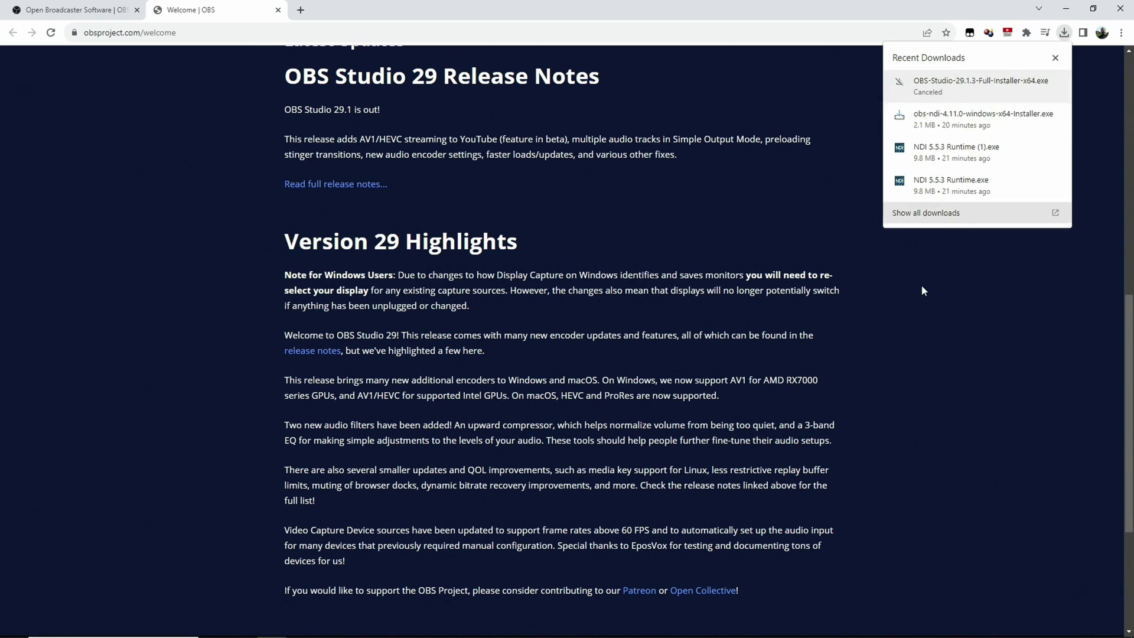
pyautogui.click(958, 377)
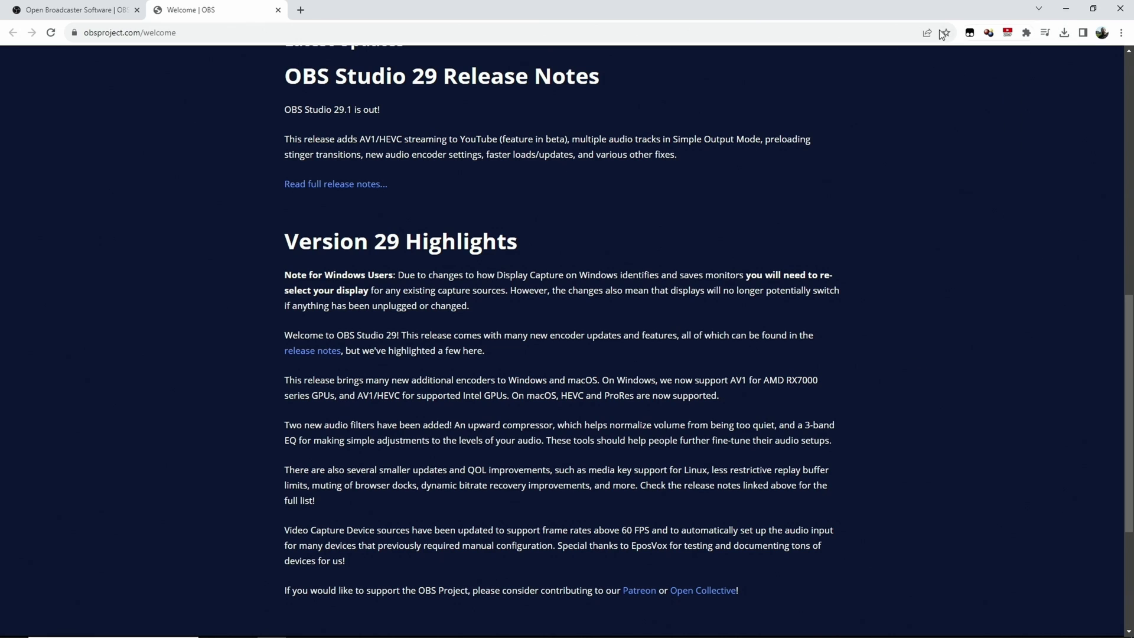
pyautogui.click(278, 12)
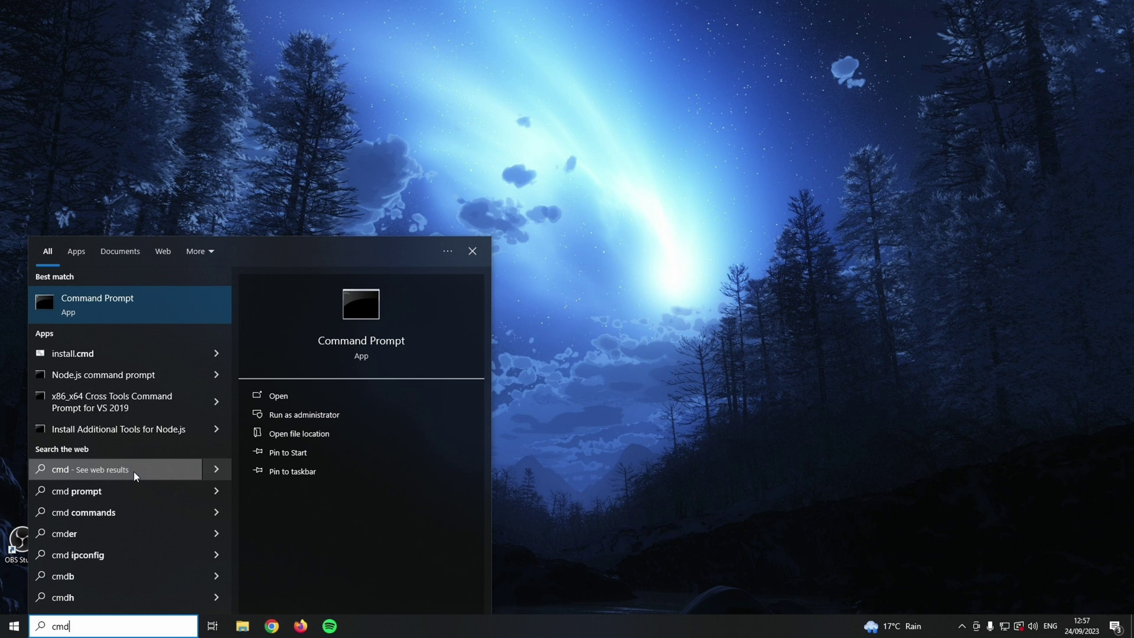
# - Run ipconfig to find IPv4 10.55.199.7 and gateway 10.55.199.254, then enter the router login password
pyautogui.click(140, 301)
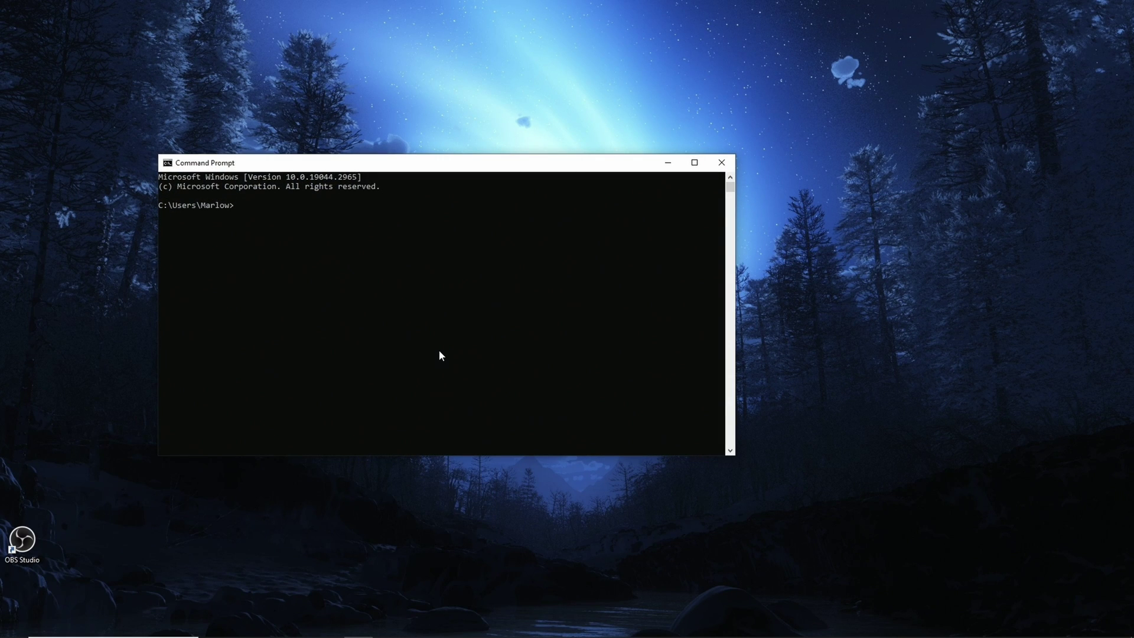
pyautogui.write('ipconfig')
pyautogui.press('Return')
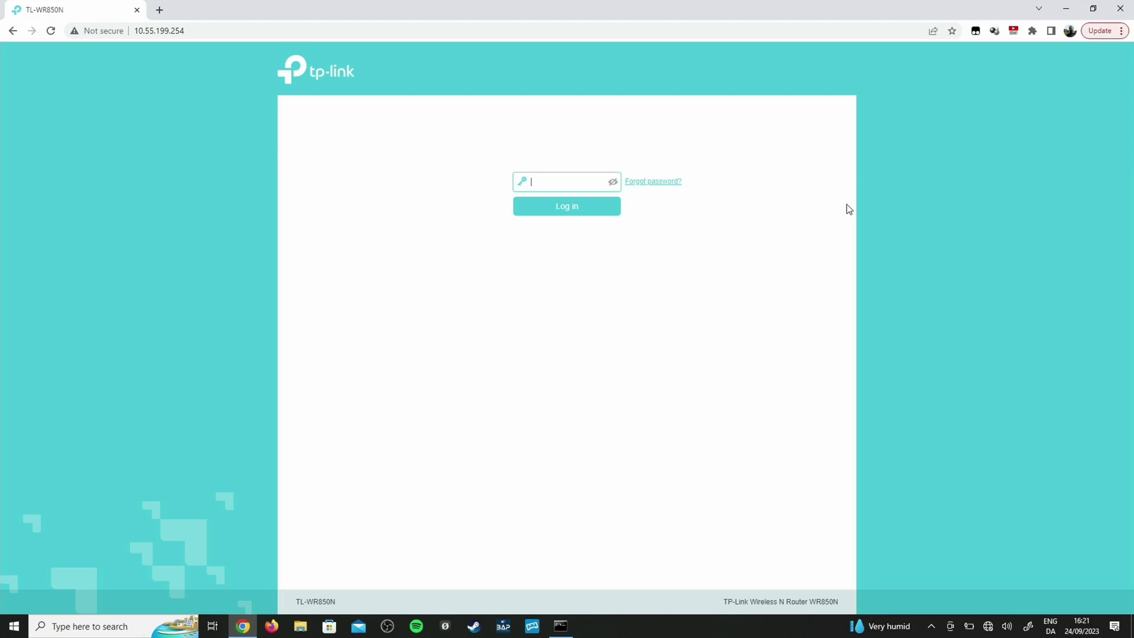
pyautogui.write('admin')
# - Log in to the TP-Link router admin, go to Advanced, and expand the Network section
pyautogui.click(574, 207)
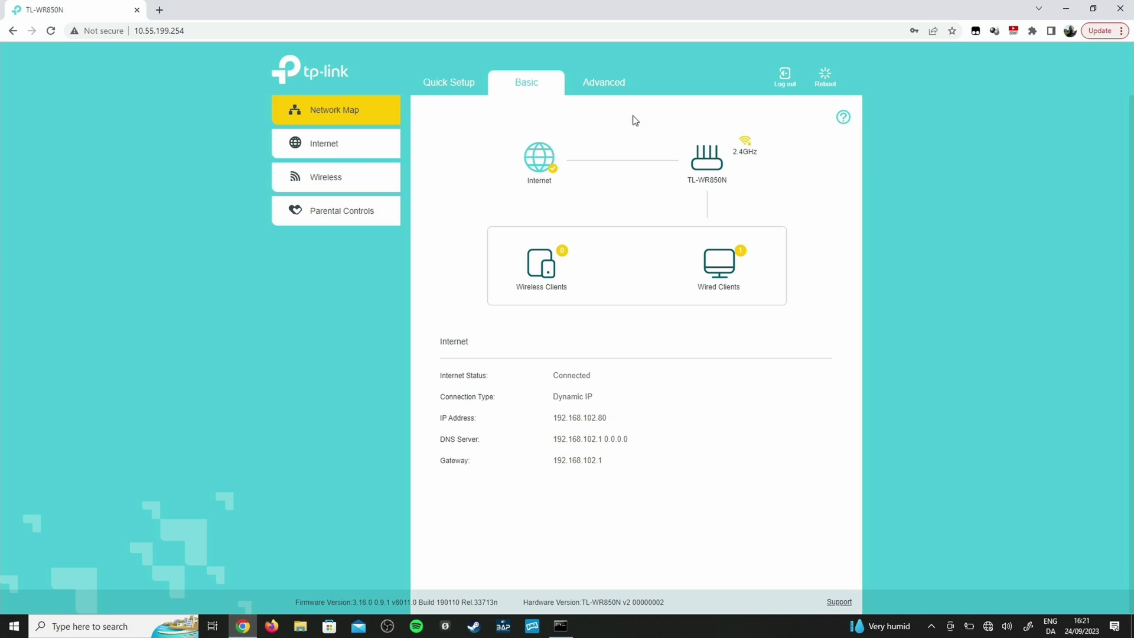
pyautogui.click(617, 89)
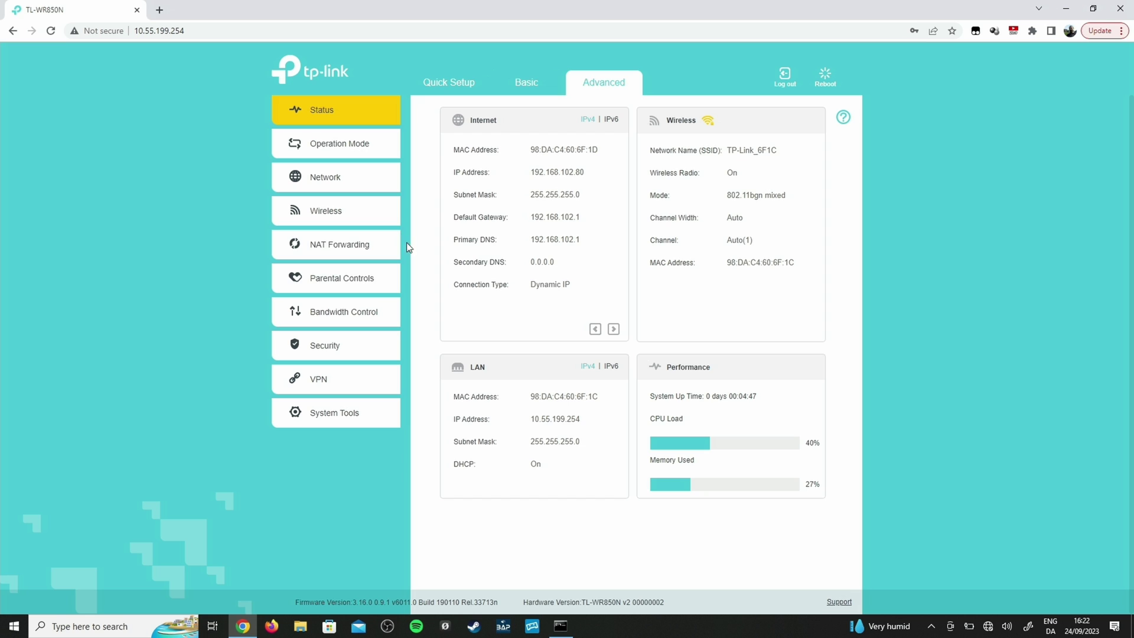
pyautogui.click(343, 179)
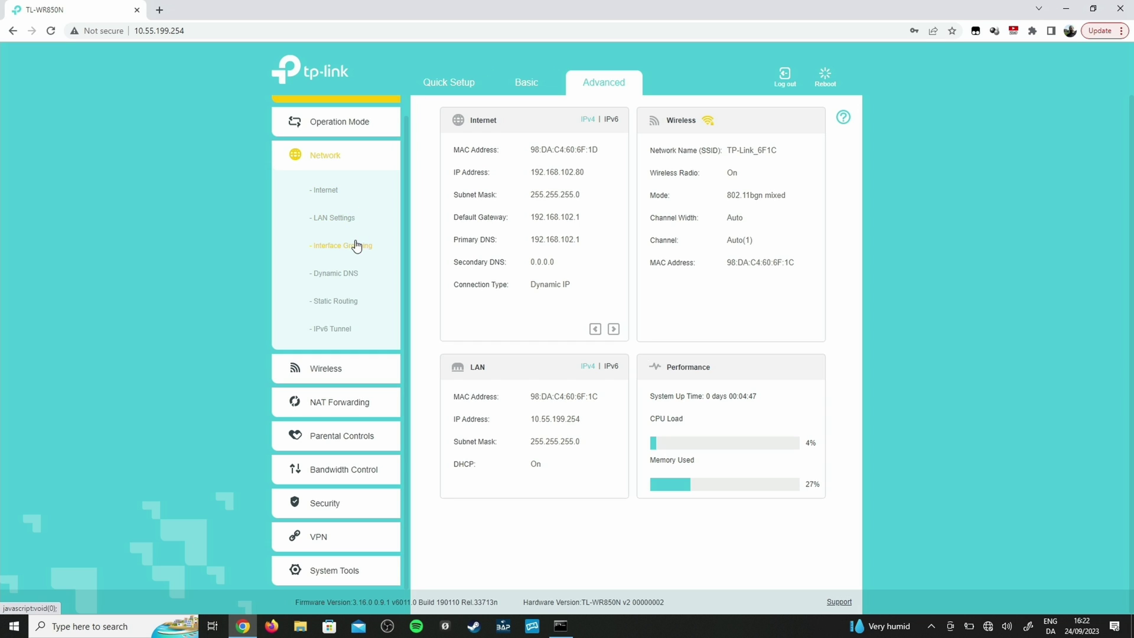
# - In LAN Settings, add and save a reservation of 10.55.199.7 for the scanned THOR PC (F8-E4-3B-77-2E-45)
pyautogui.click(331, 219)
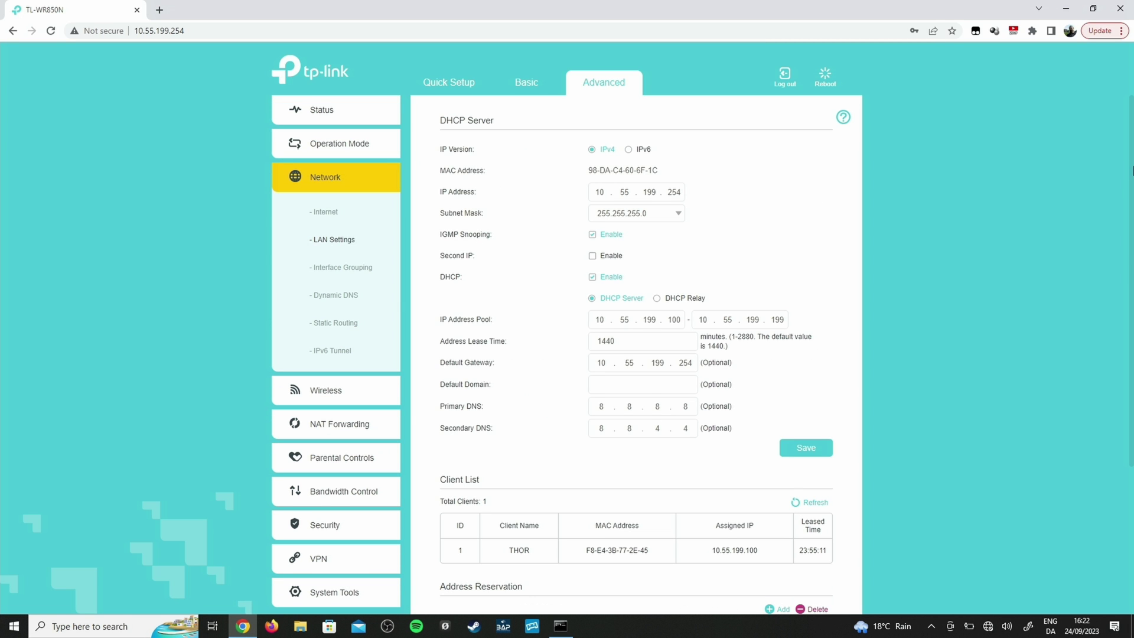
pyautogui.scroll(-4, 1053, 415)
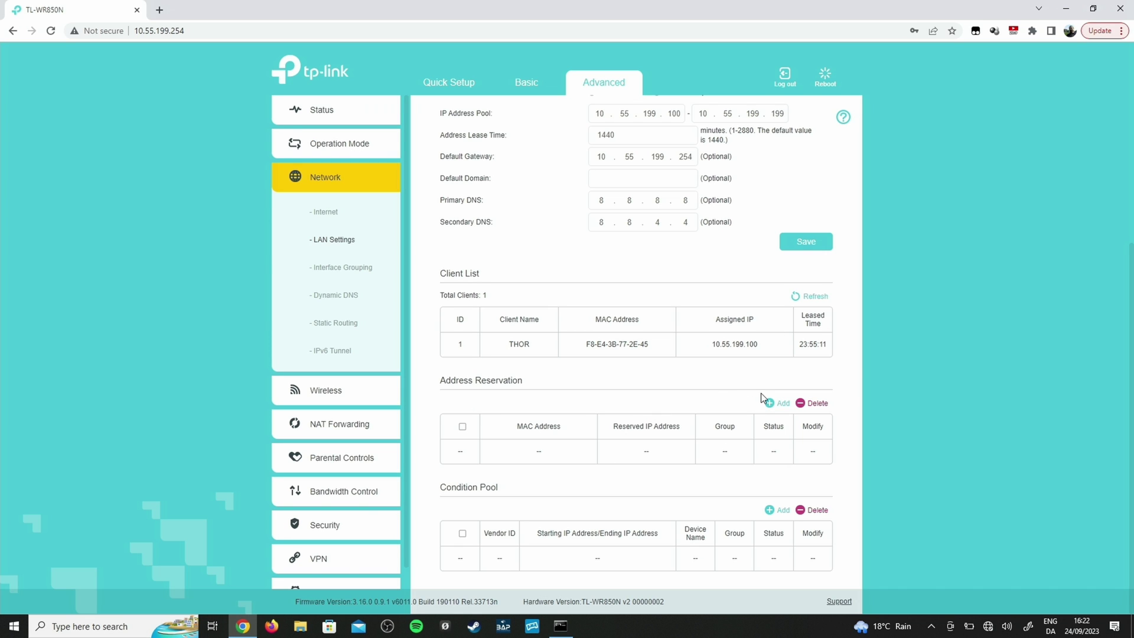
pyautogui.click(777, 403)
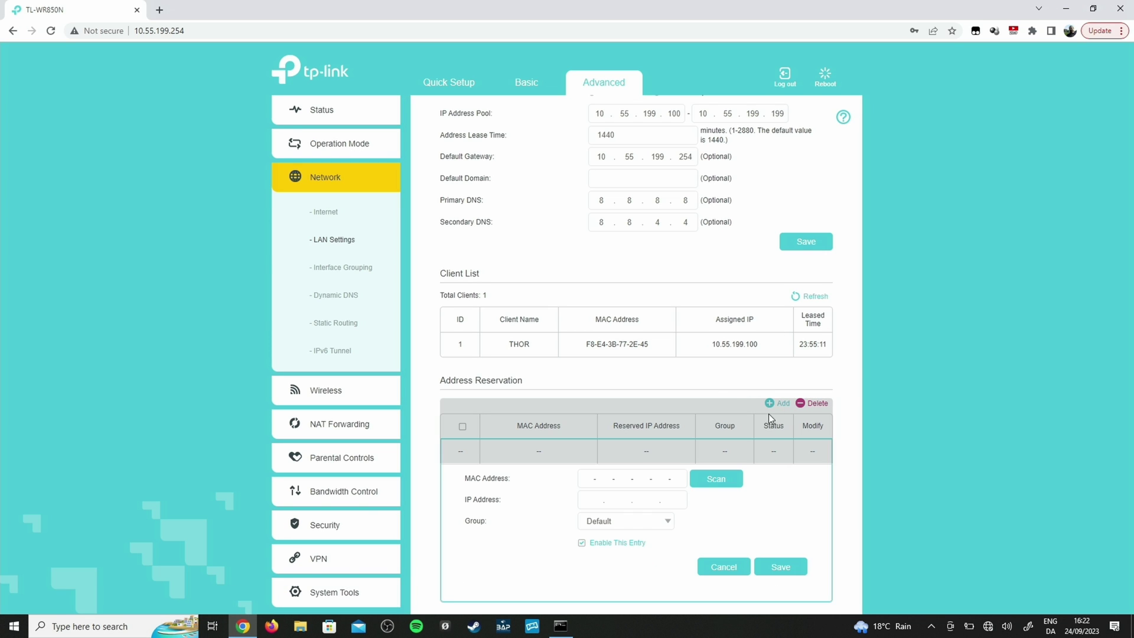
pyautogui.click(717, 476)
pyautogui.doubleClick(680, 501)
pyautogui.write('7')
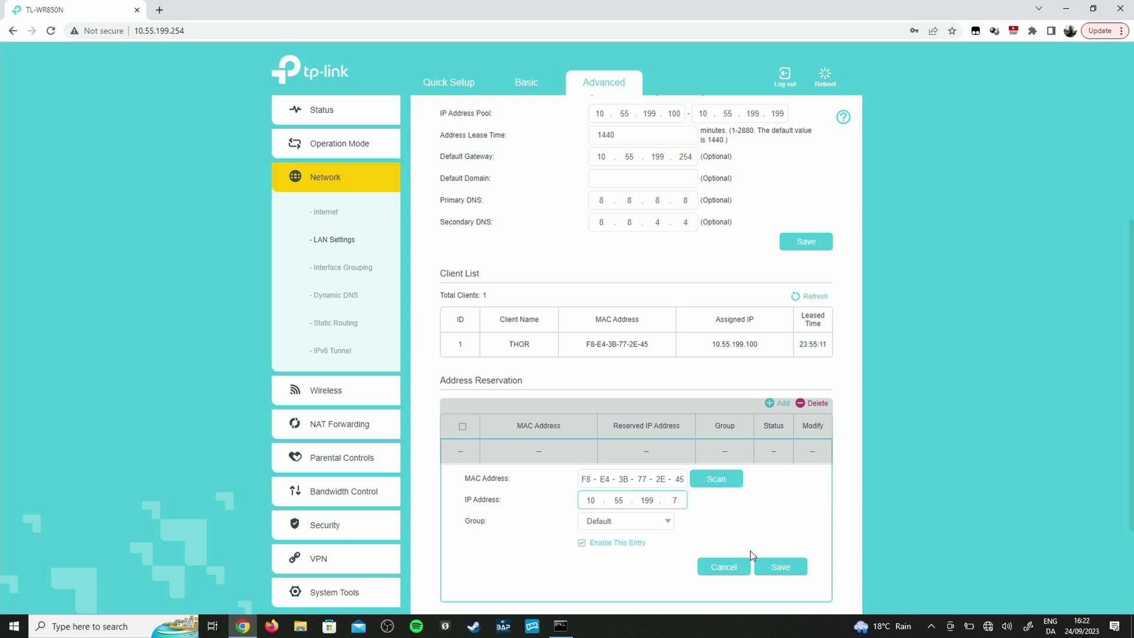
pyautogui.click(776, 568)
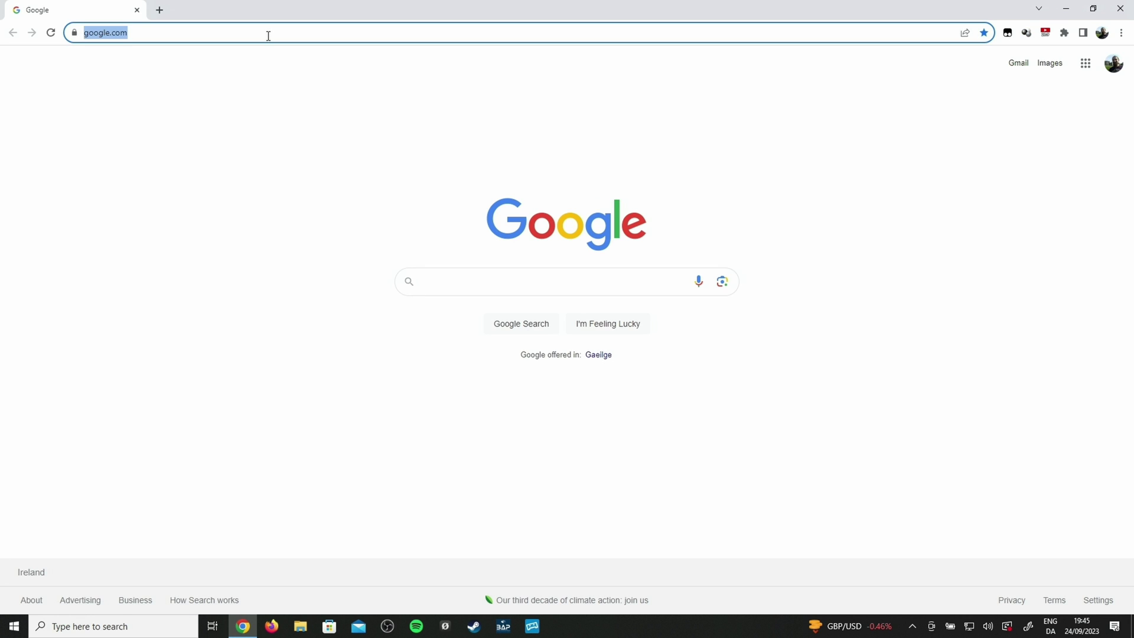
pyautogui.write('wat')
pyautogui.press('BackSpace')
pyautogui.press('BackSpace')
pyautogui.press('BackSpace')
pyautogui.write('what')
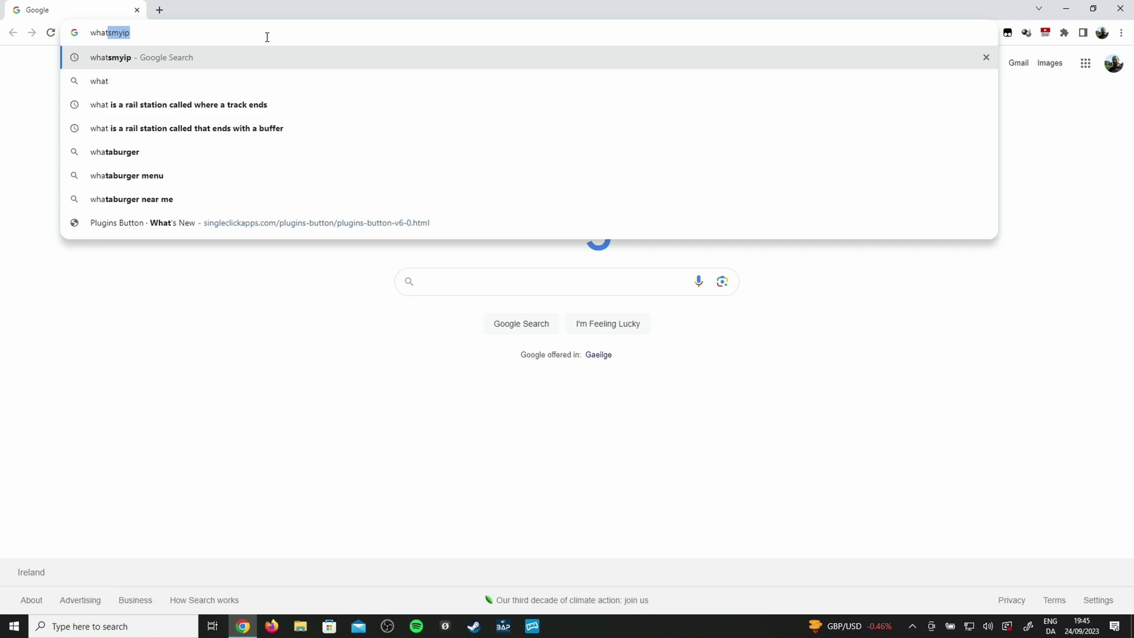
pyautogui.press('Return')
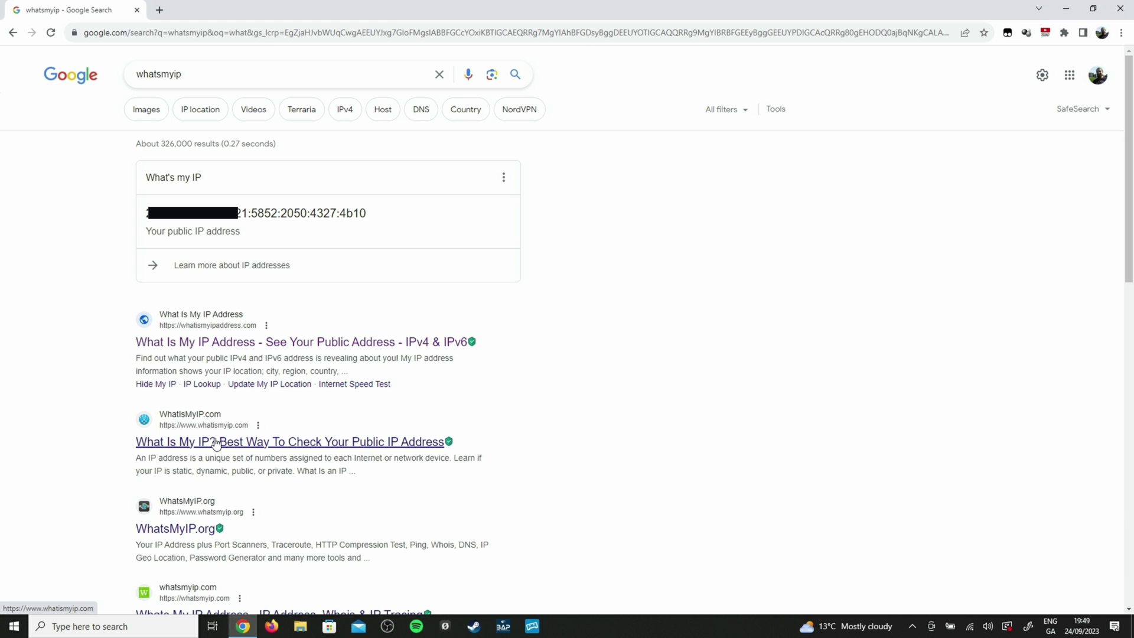
pyautogui.click(217, 443)
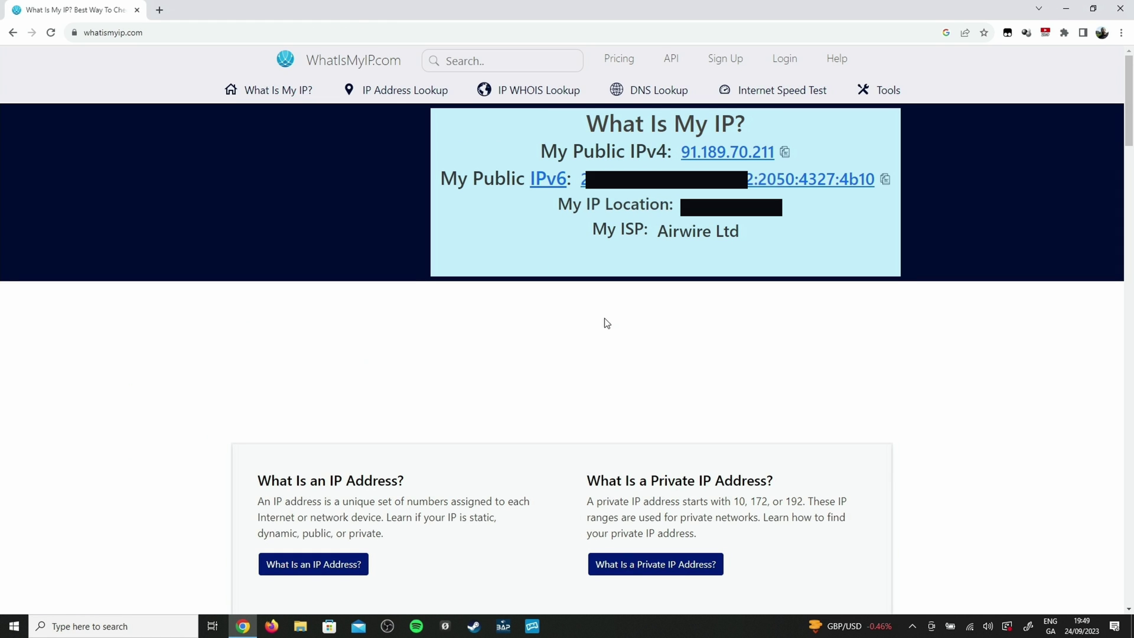
pyautogui.click(784, 153)
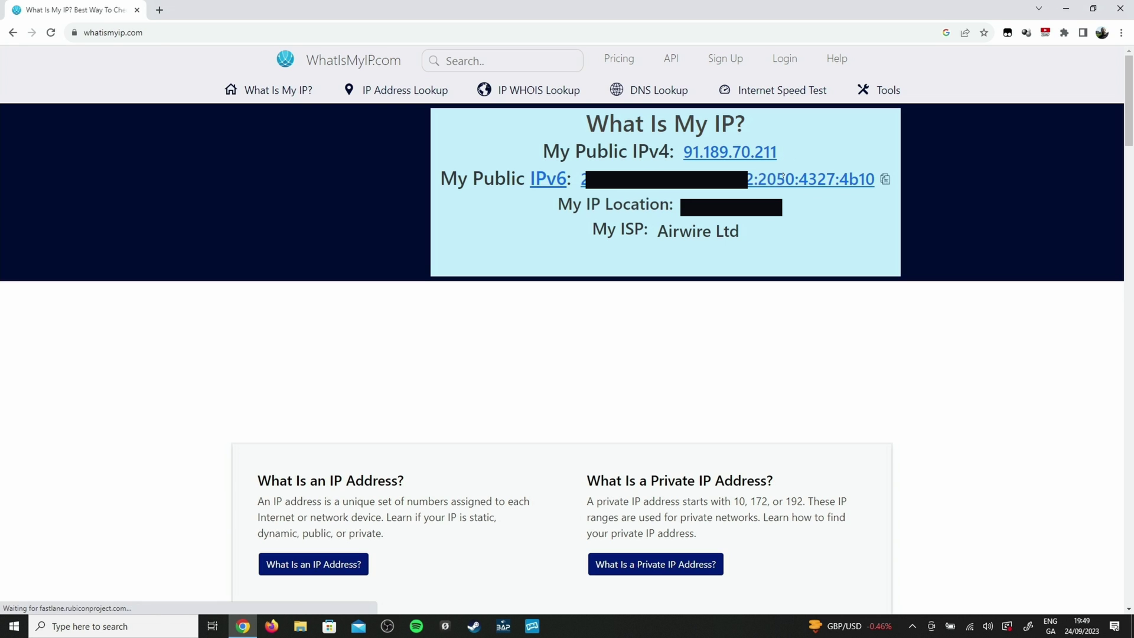
# - Launch Command Prompt from Windows search with 'cmd'
pyautogui.click(110, 633)
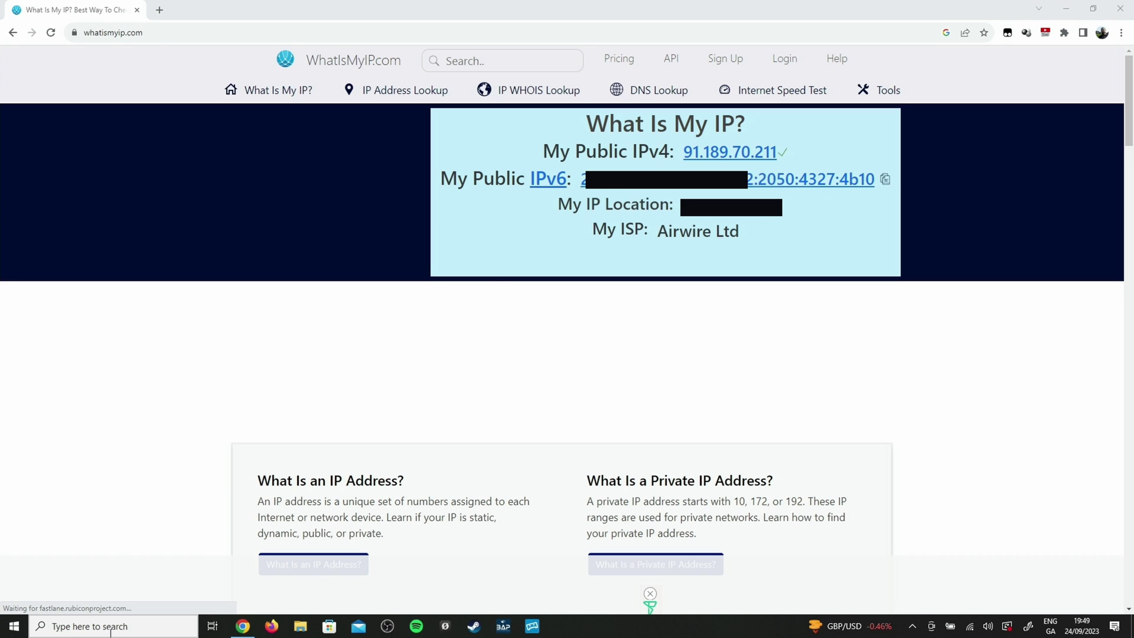
pyautogui.write('cmd')
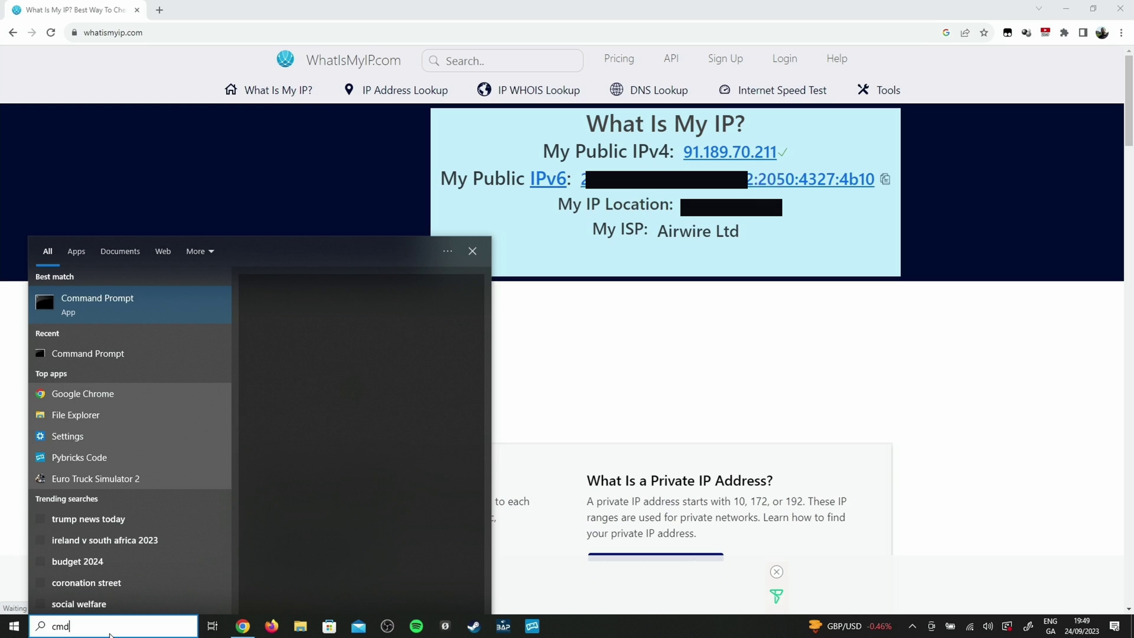
pyautogui.press('Return')
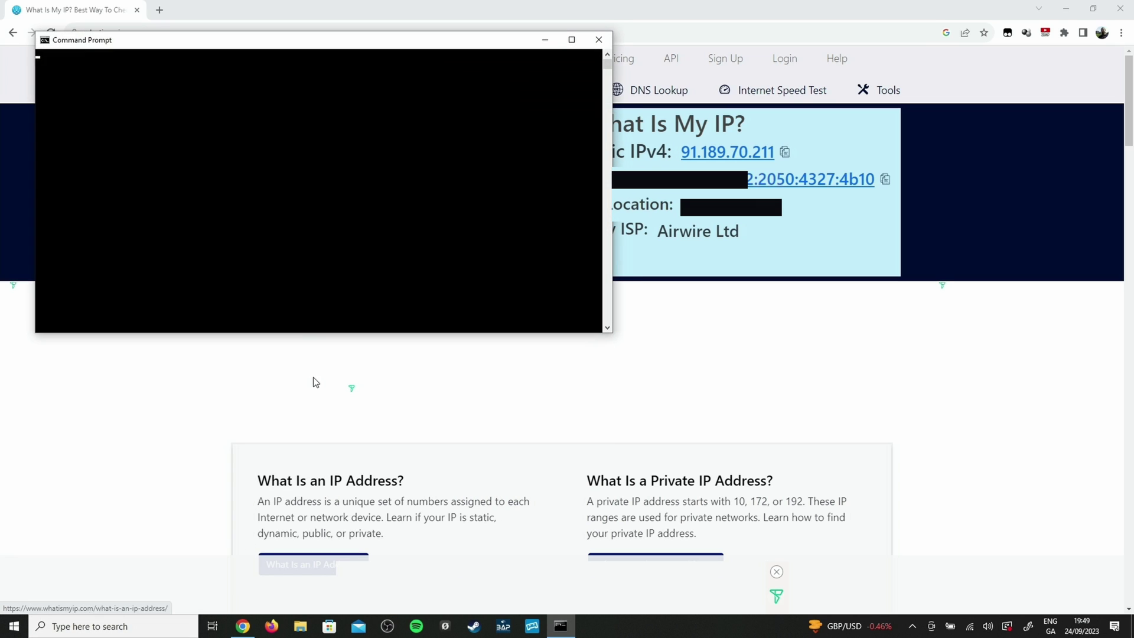
# - Run tracert 91.189.70.211, which completes in two hops via fritz.box
pyautogui.write('g')
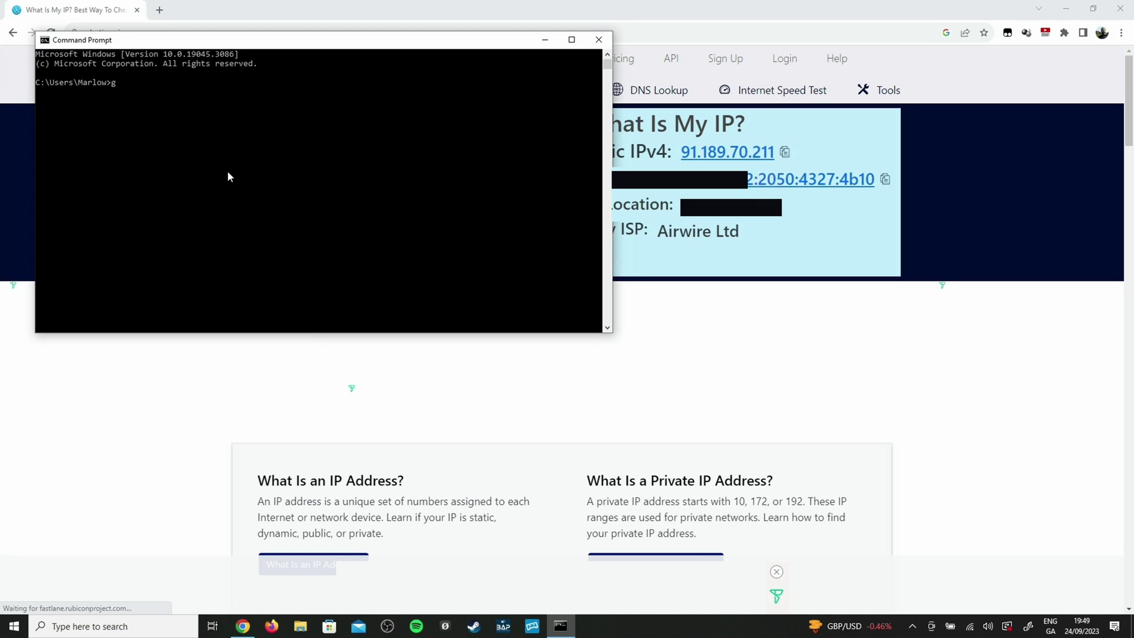
pyautogui.press('BackSpace')
pyautogui.write('tracert 91.189.70.211')
pyautogui.press('Return')
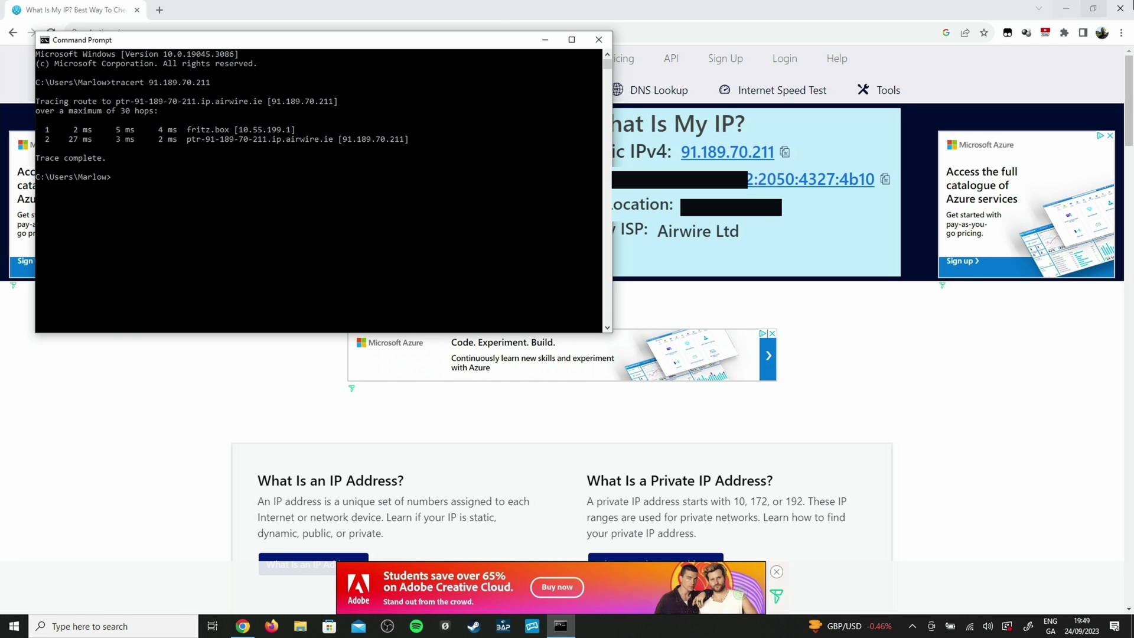
# - Minimize Chrome and bring up the list of available Wi-Fi networks
pyautogui.hotkey('alt', 'Tab')
pyautogui.click(1066, 9)
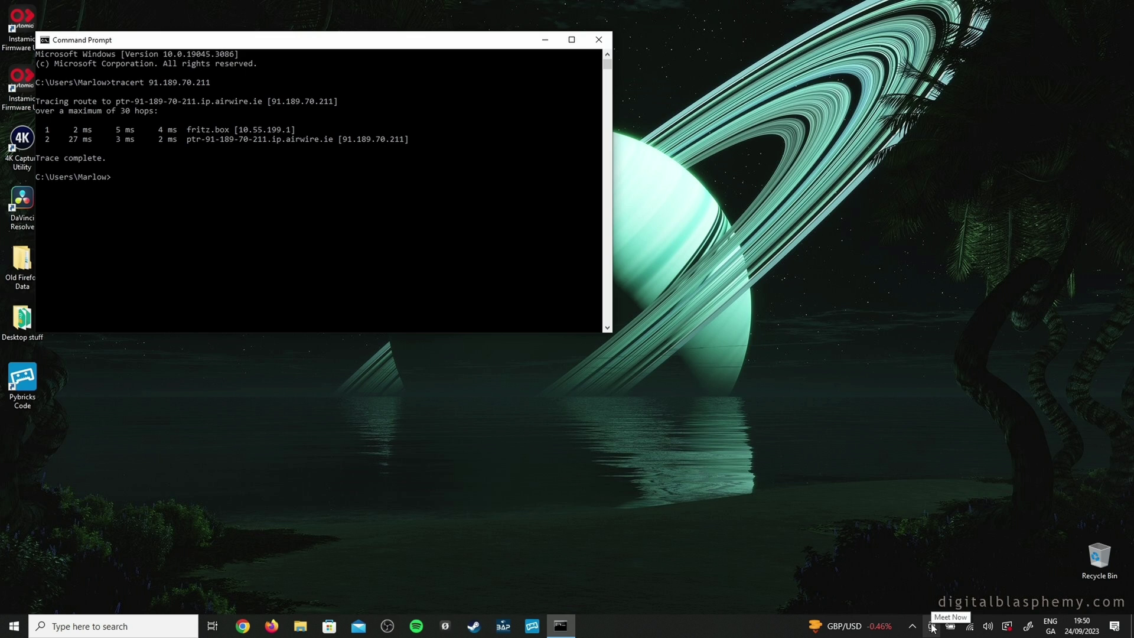
pyautogui.click(969, 626)
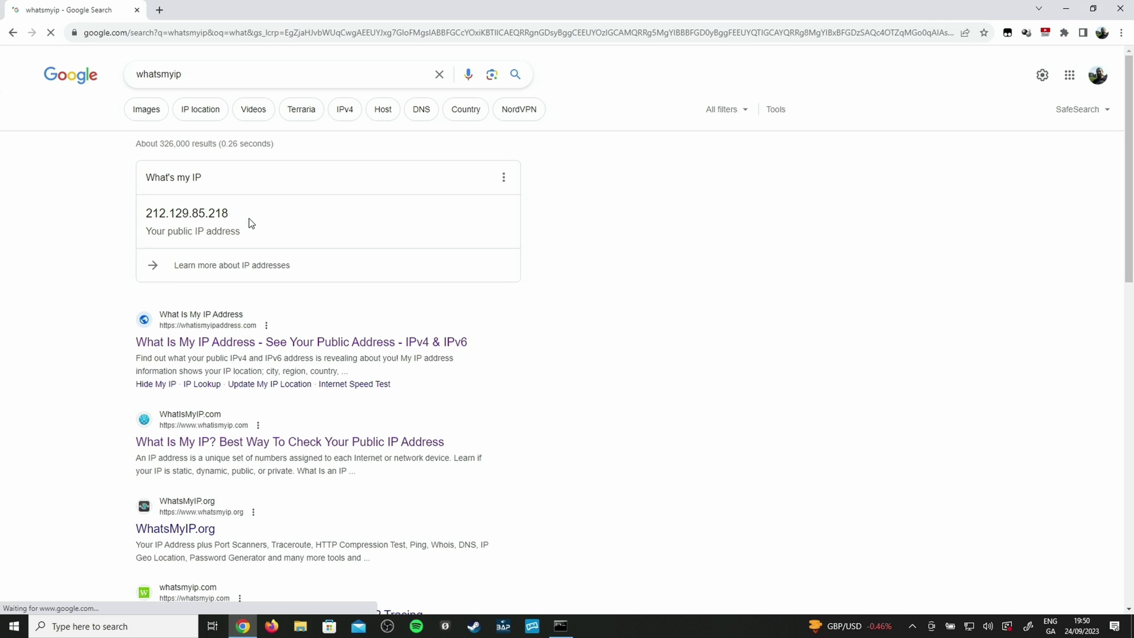
# - Copy the new public IP 212.129.85.218 from the What's my IP card and return to Command Prompt
pyautogui.moveTo(232, 217); pyautogui.dragTo(150, 211)
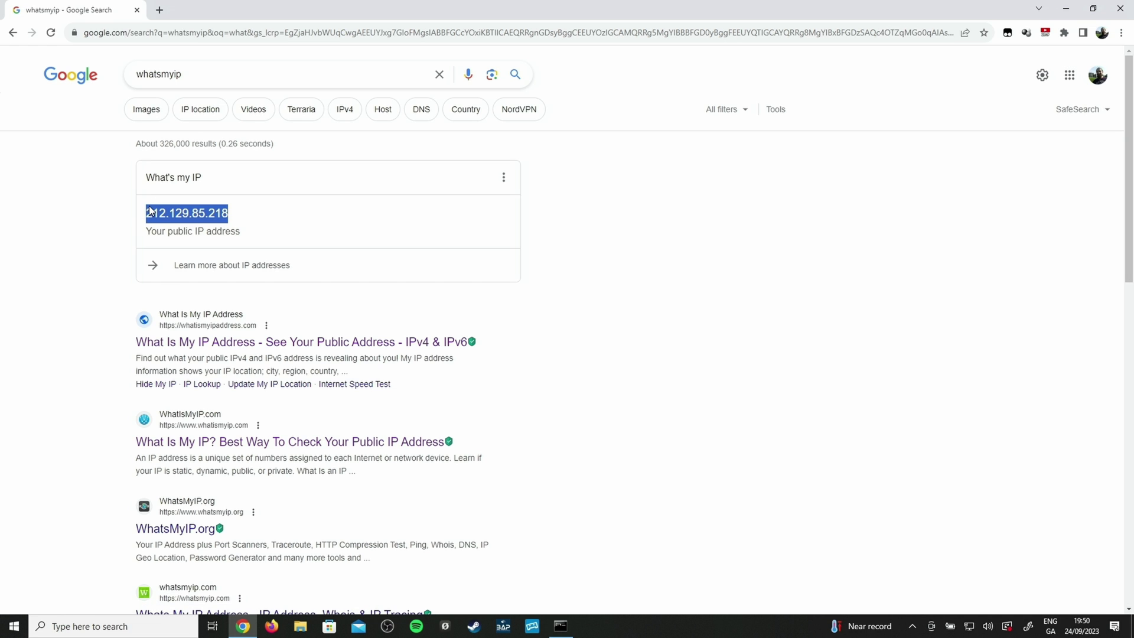
pyautogui.hotkey('alt', 'Tab')
# - Run tracert on the pasted 212.129.85.218, passing 10.55.199.254 and 192.168.102.1 before timeouts
pyautogui.write('t')
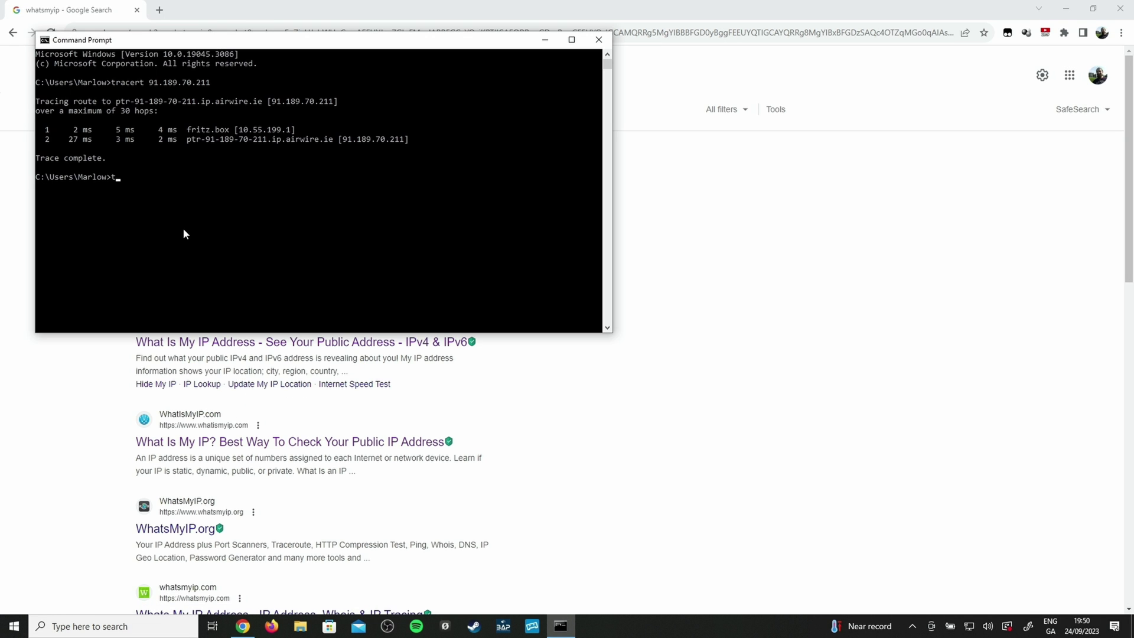
pyautogui.write('racert')
pyautogui.hotkey('ctrl', 'v')
pyautogui.press('Return')
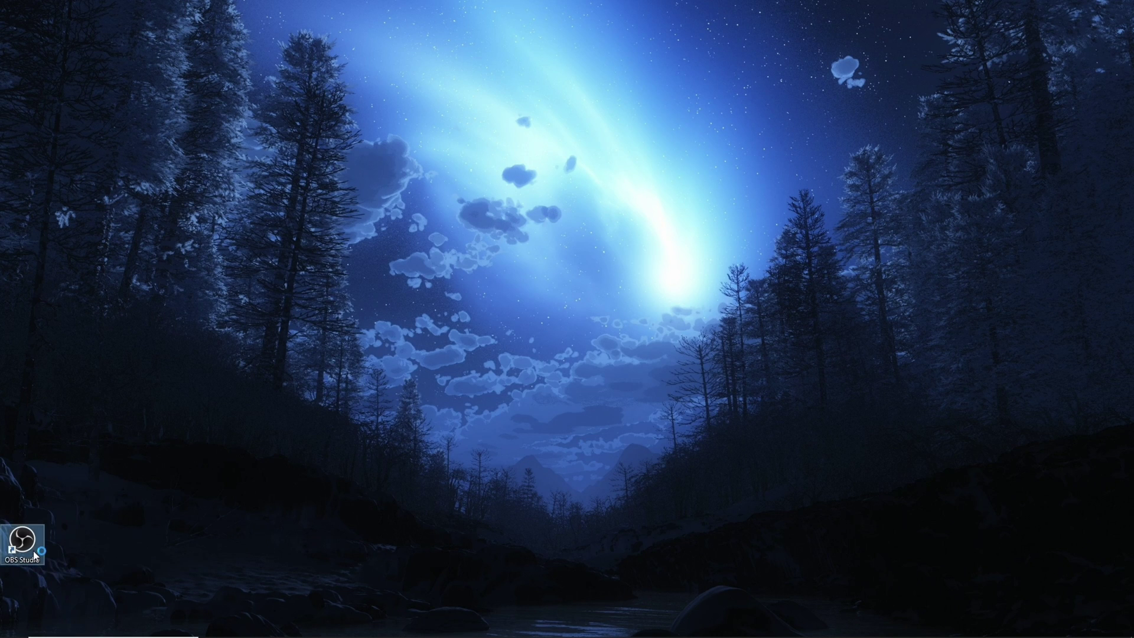
pyautogui.doubleClick(37, 548)
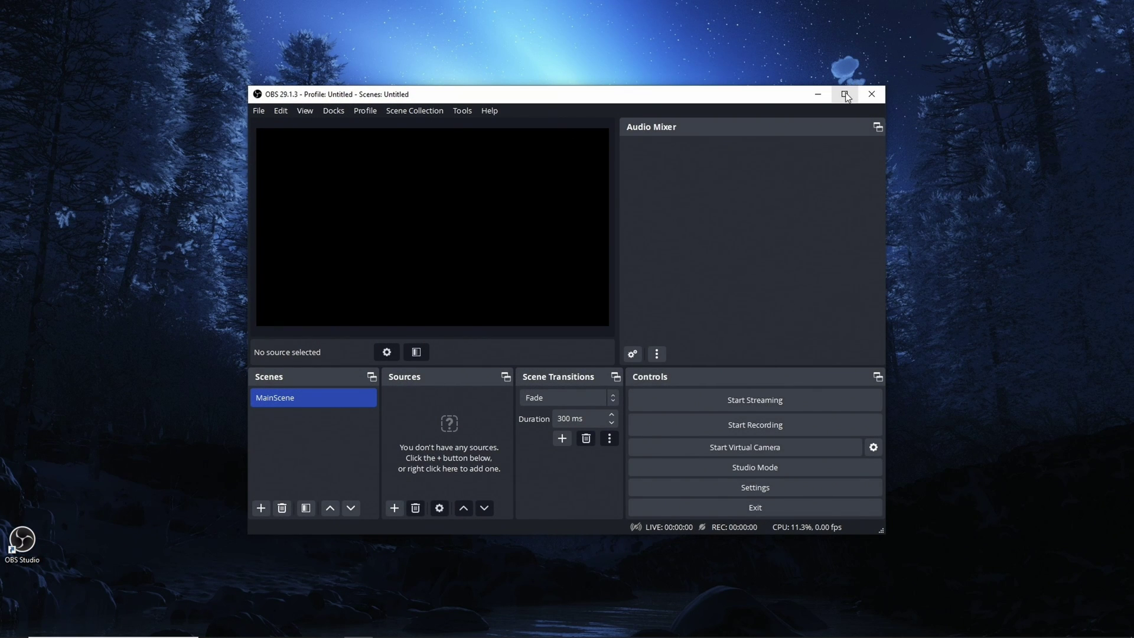
# - Maximize OBS, confirm in Help > About that it is version 29.1.3 (64 bit), and close the dialog
pyautogui.click(844, 94)
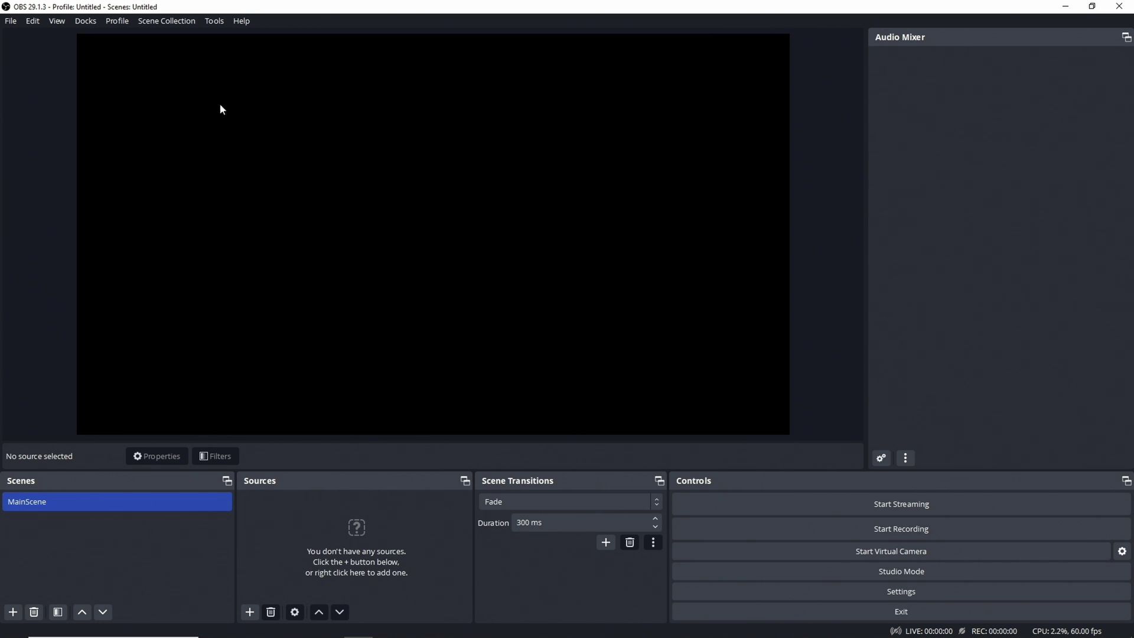
pyautogui.click(242, 21)
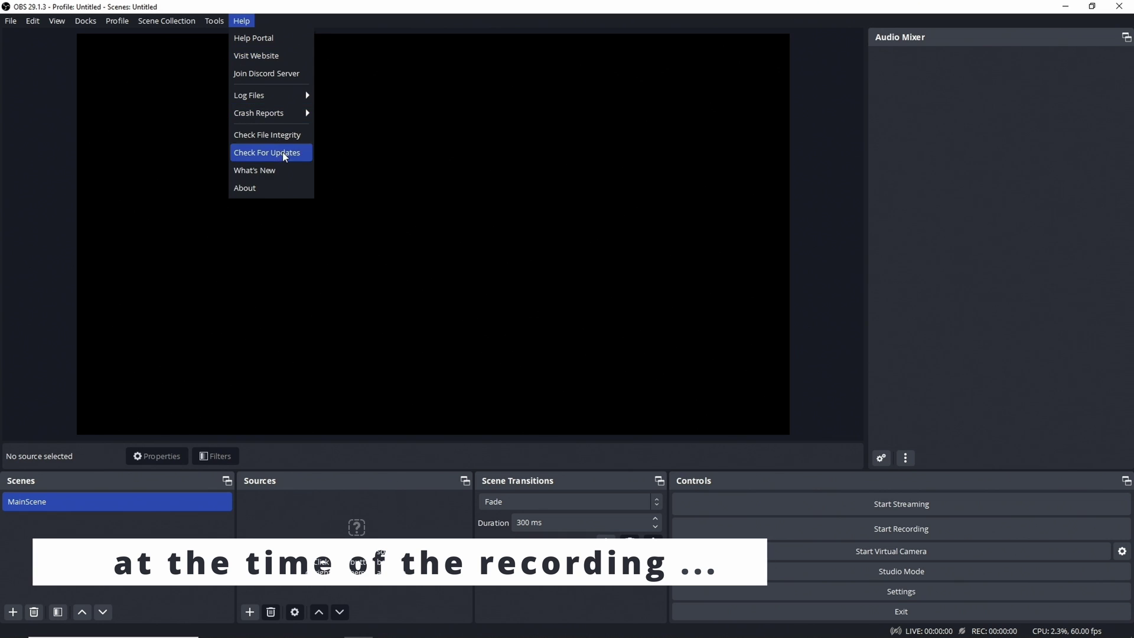
pyautogui.click(268, 188)
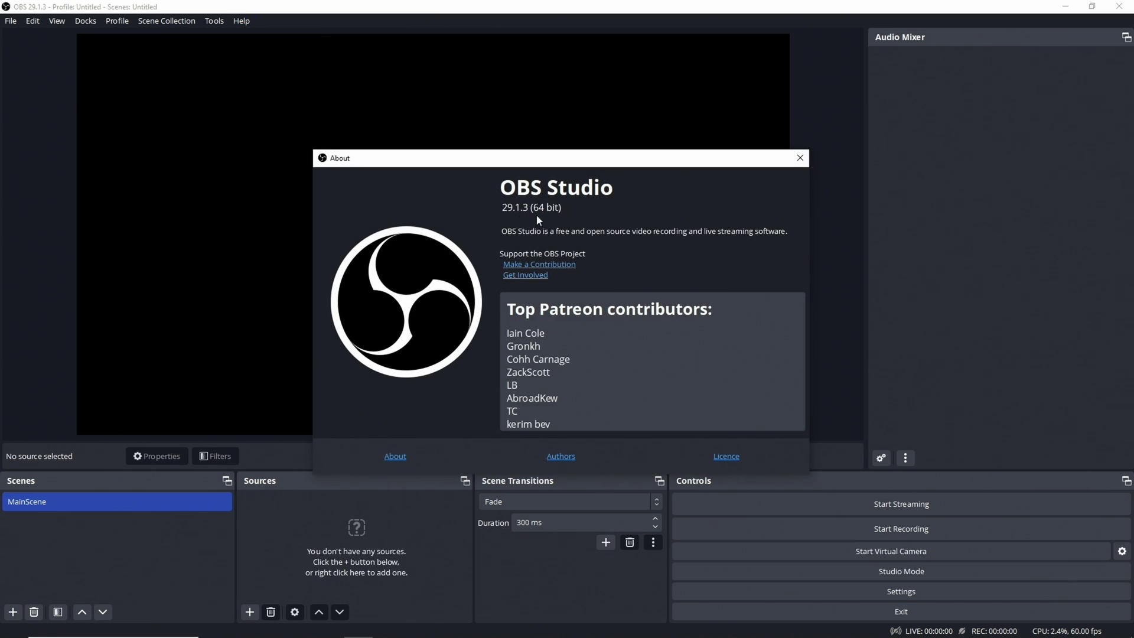
pyautogui.click(800, 158)
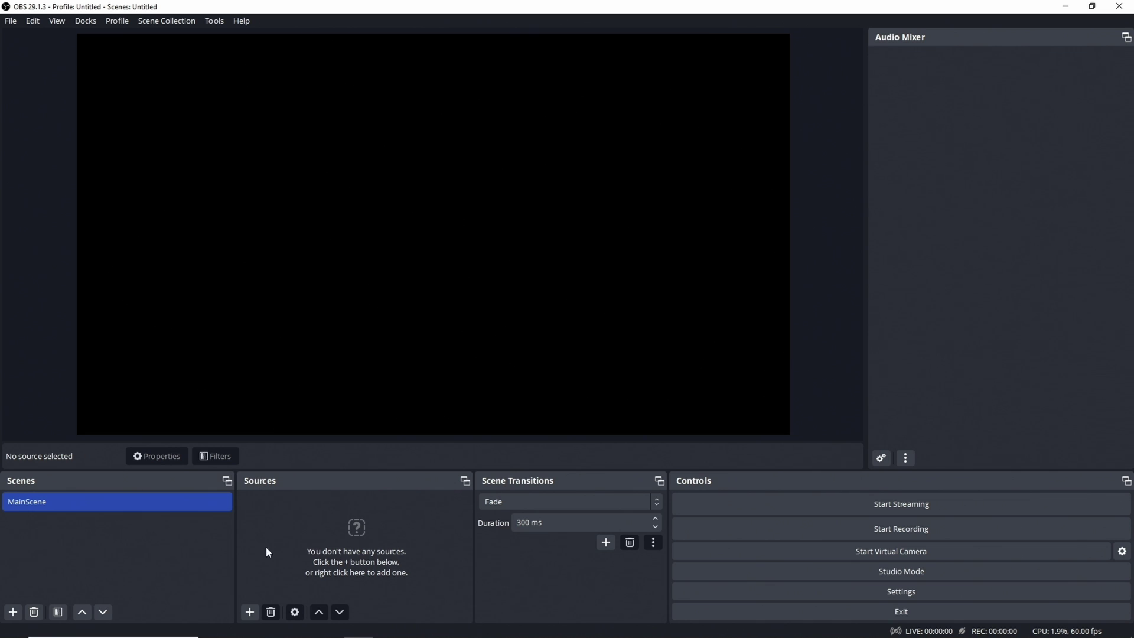
pyautogui.click(250, 612)
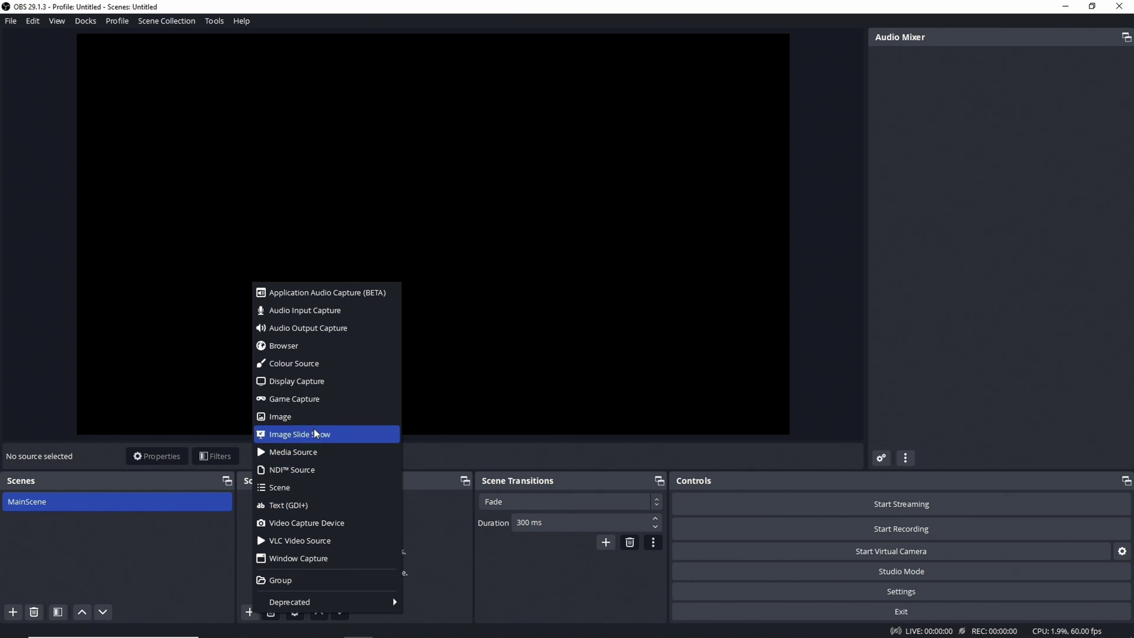
# - Add a Media Source named SRTcamera, then uncheck Local File and restart-on-active in its properties
pyautogui.click(313, 452)
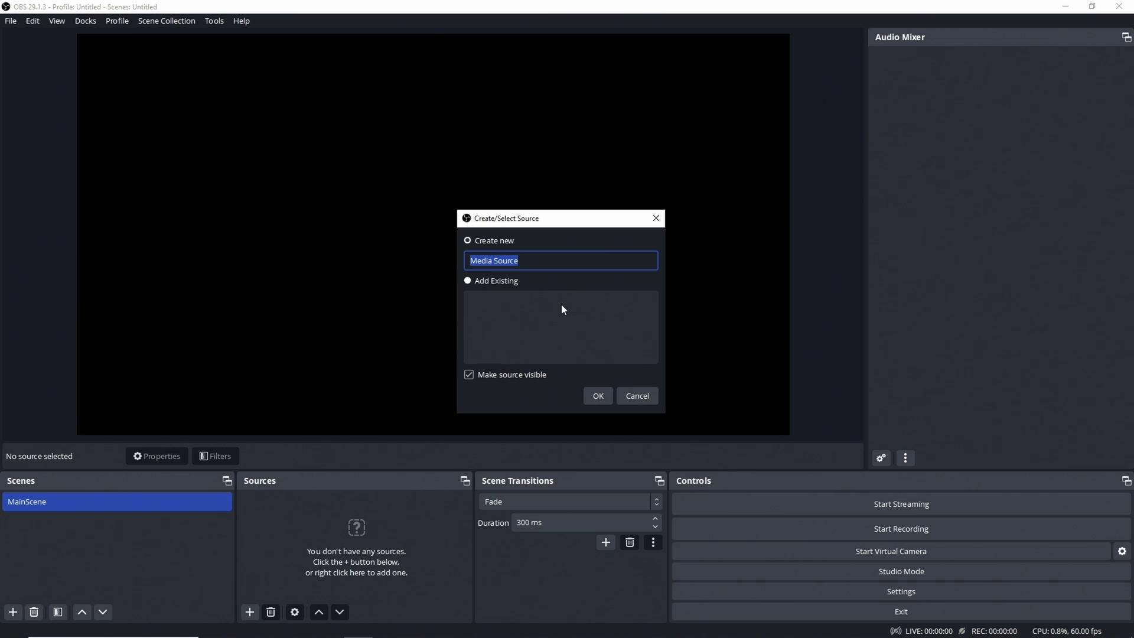
pyautogui.write('SRTcamera')
pyautogui.click(602, 399)
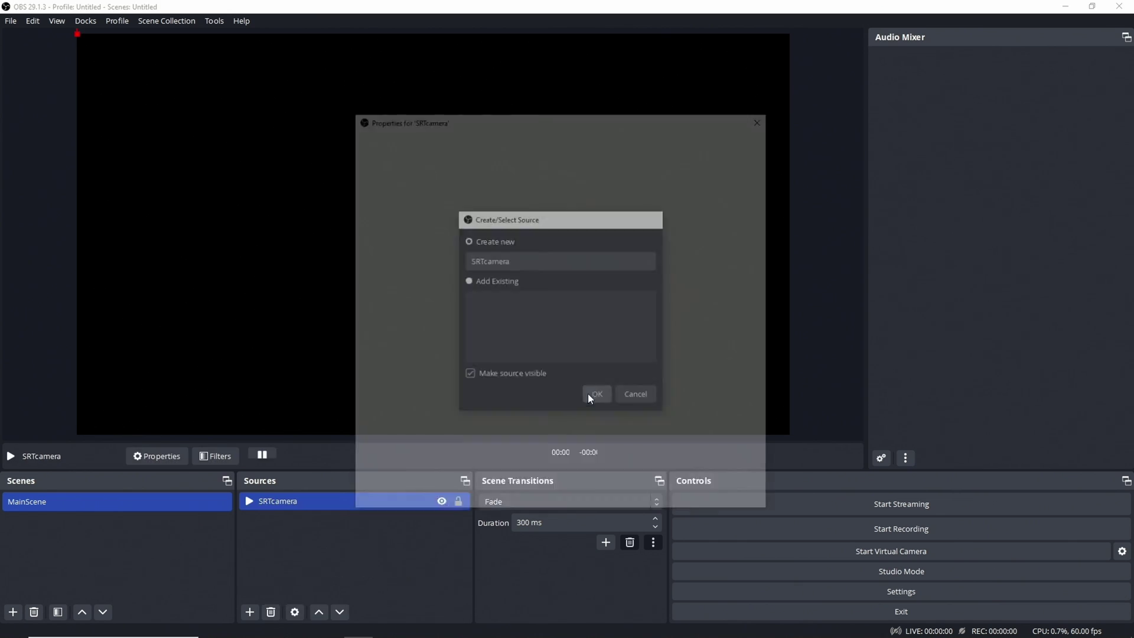
pyautogui.click(439, 322)
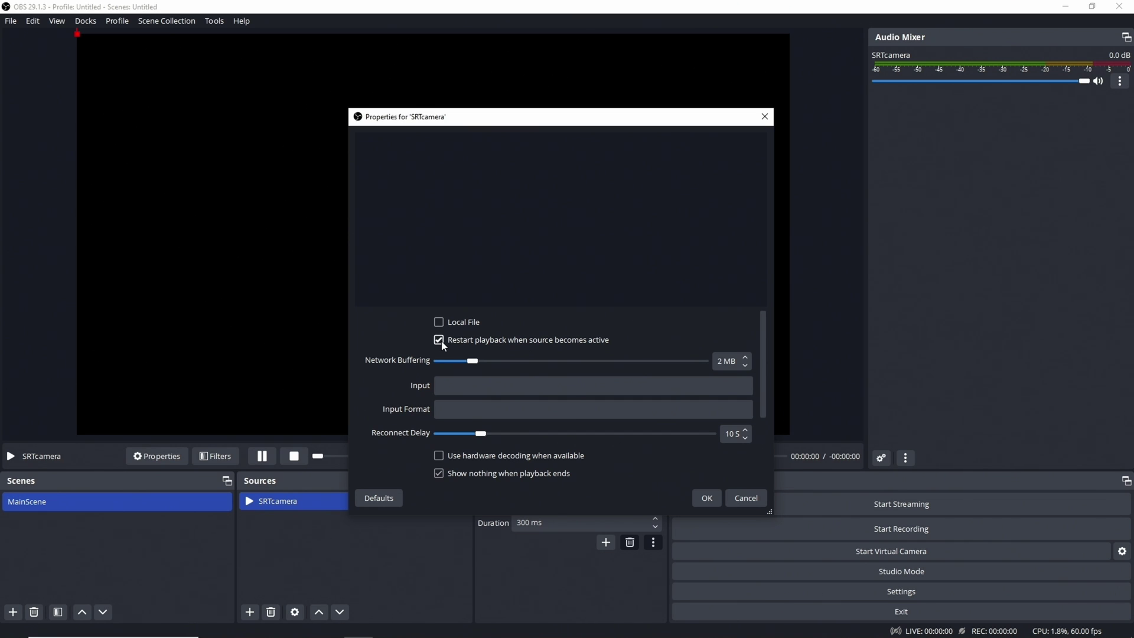
pyautogui.click(443, 345)
# - Enter srt://0.0.0.0:22222?mode=listener&connect_timeout=3000&timeout=500000 as the SRTcamera input address
pyautogui.click(466, 385)
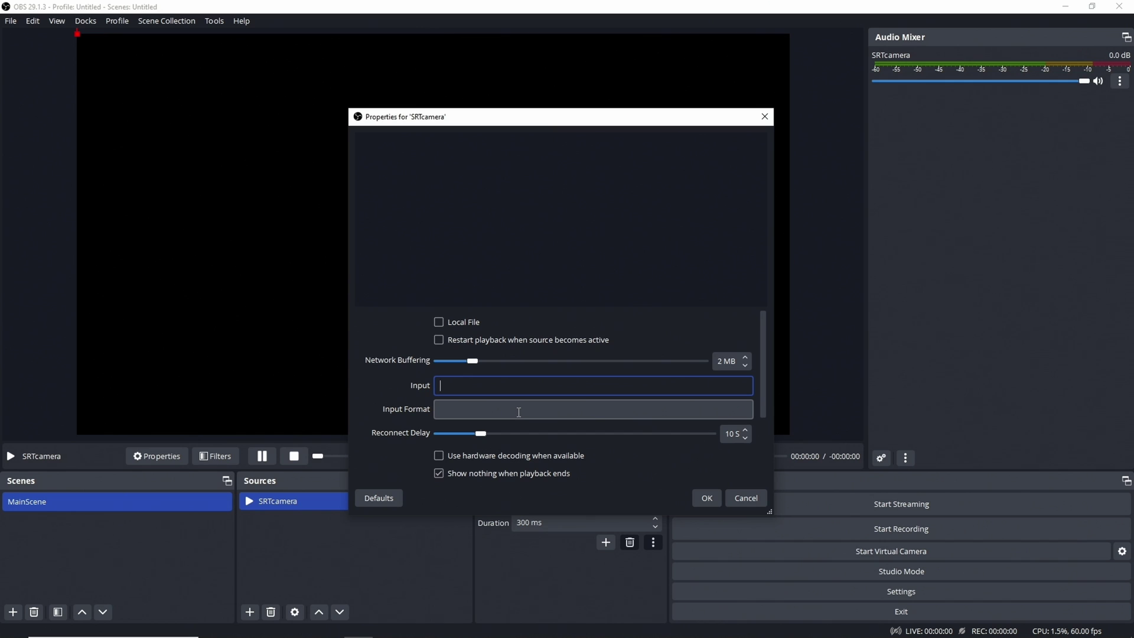
pyautogui.write('srt://0.0.0.0:')
pyautogui.write('22222')
pyautogui.write('?mode=listener&')
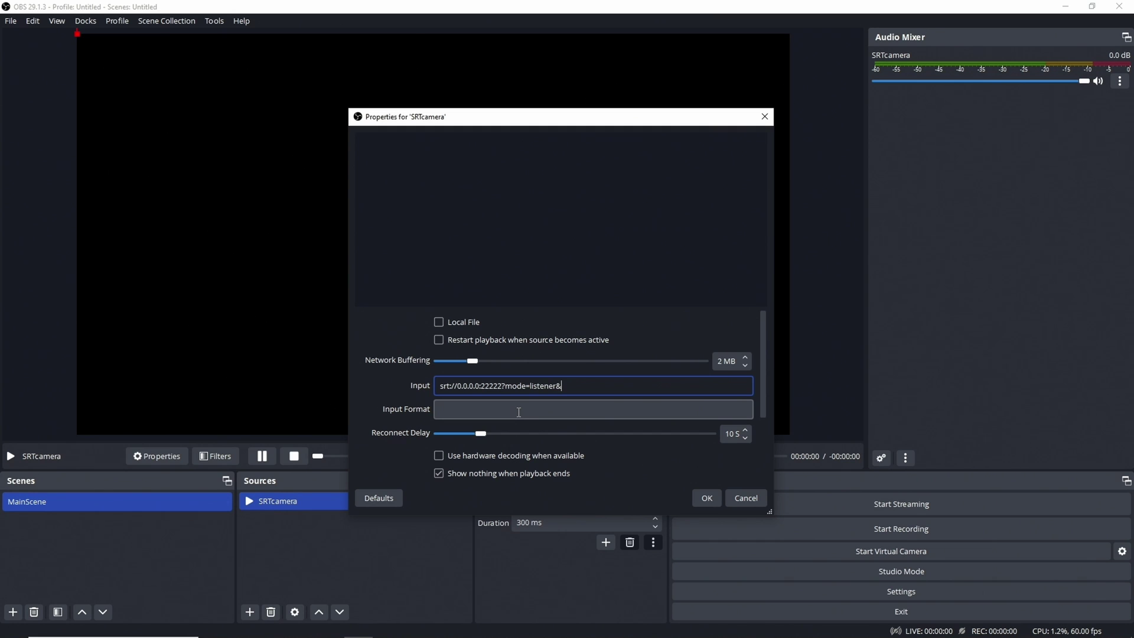
pyautogui.write('connect_timeout=3000&timeout=5000000')
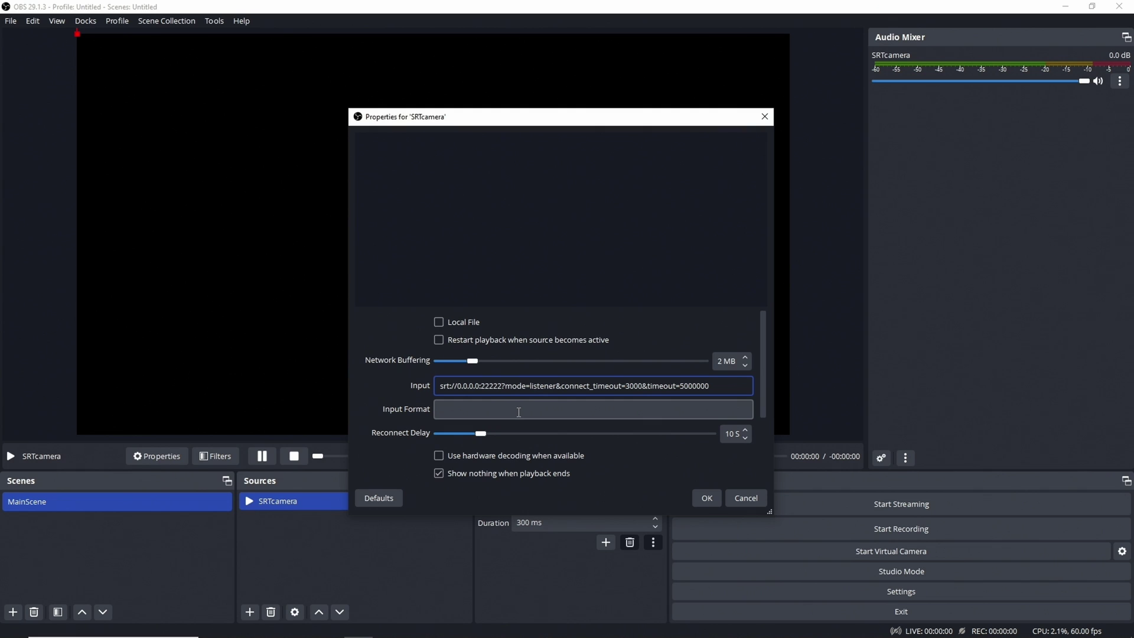
# - Set the input format to mpegts, uncheck 'Show nothing when playback ends', and apply the SRTcamera properties
pyautogui.click(519, 412)
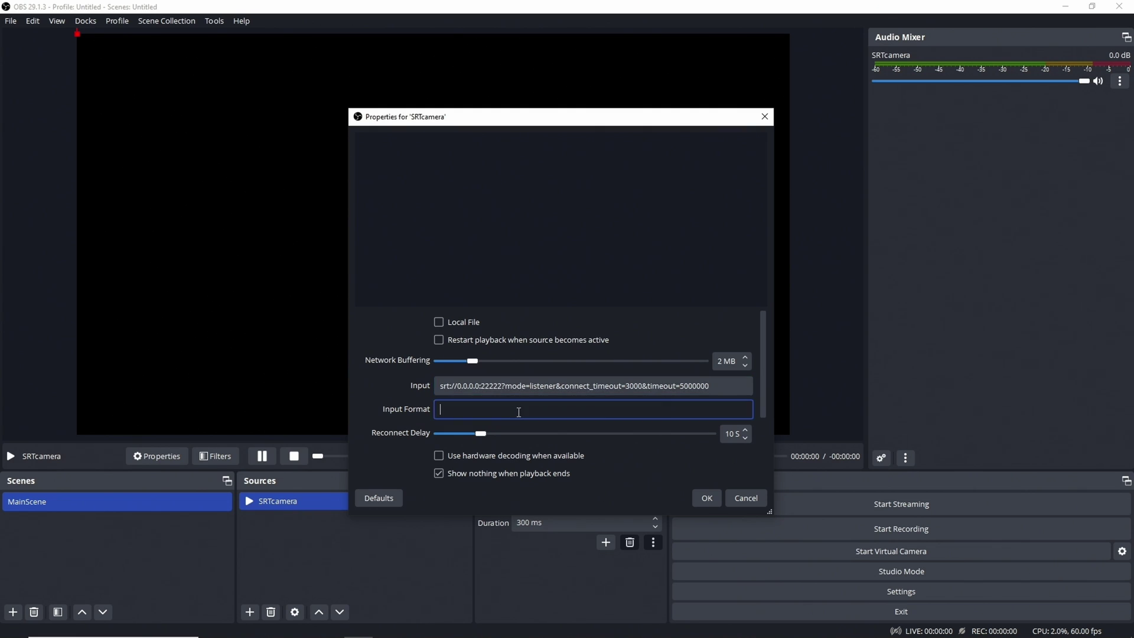
pyautogui.write('mpegts')
pyautogui.moveTo(612, 516); pyautogui.dragTo(614, 617)
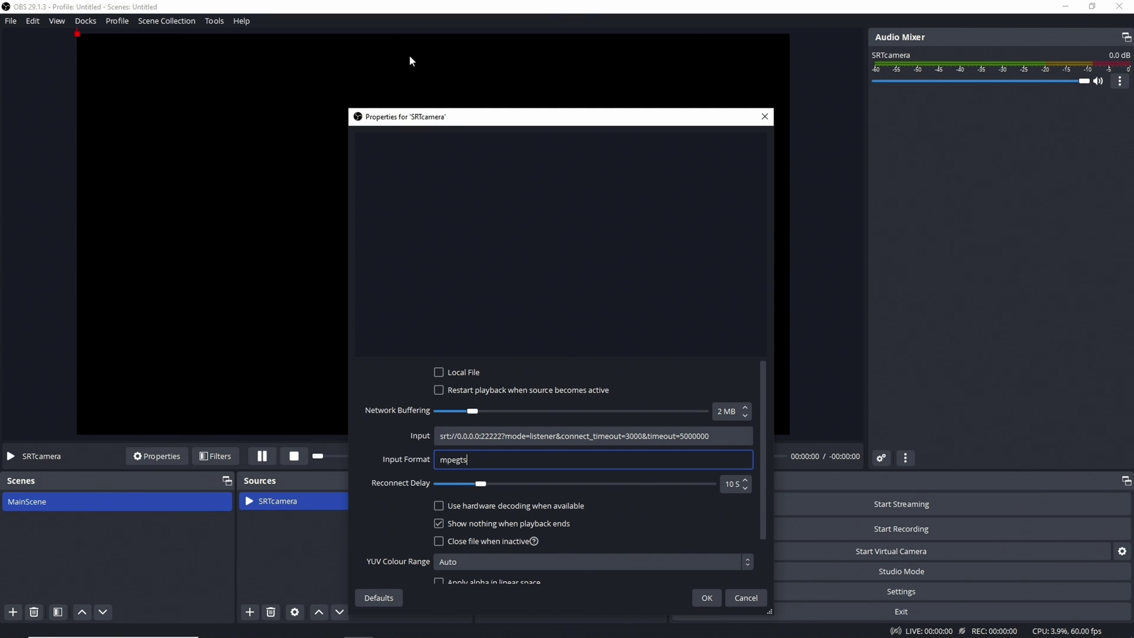
pyautogui.moveTo(459, 109); pyautogui.dragTo(456, 5)
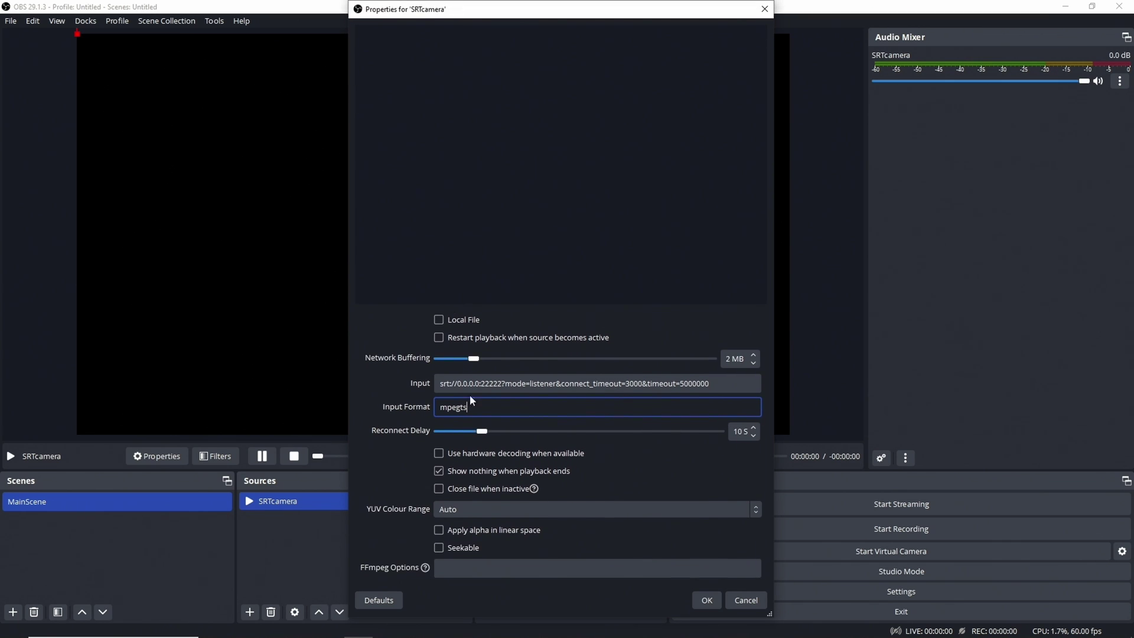
pyautogui.click(438, 470)
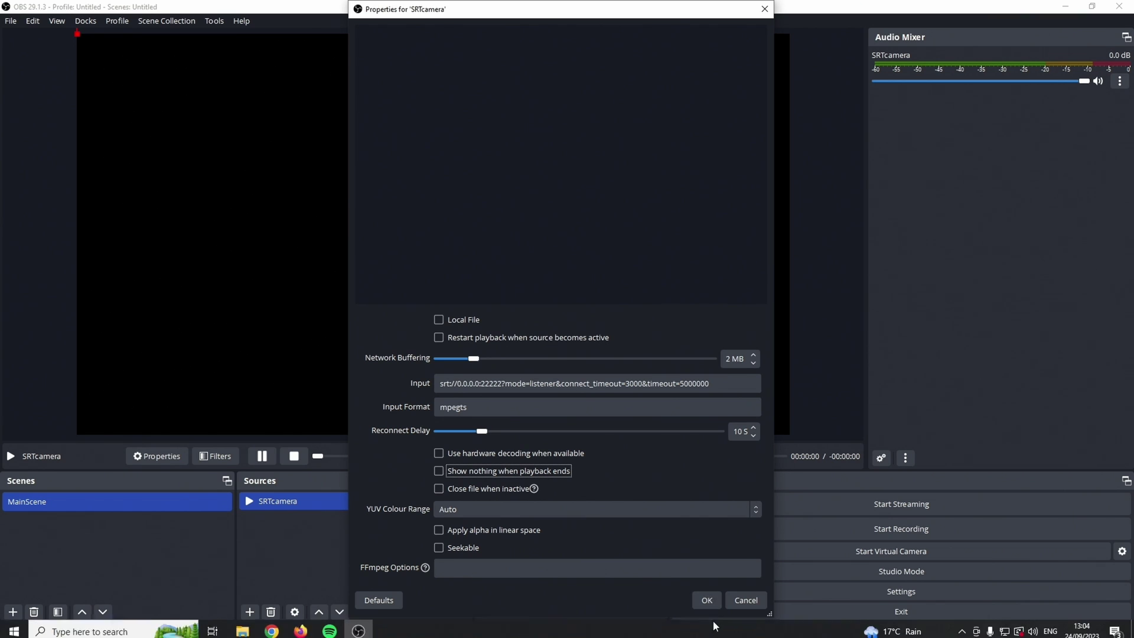
pyautogui.click(707, 600)
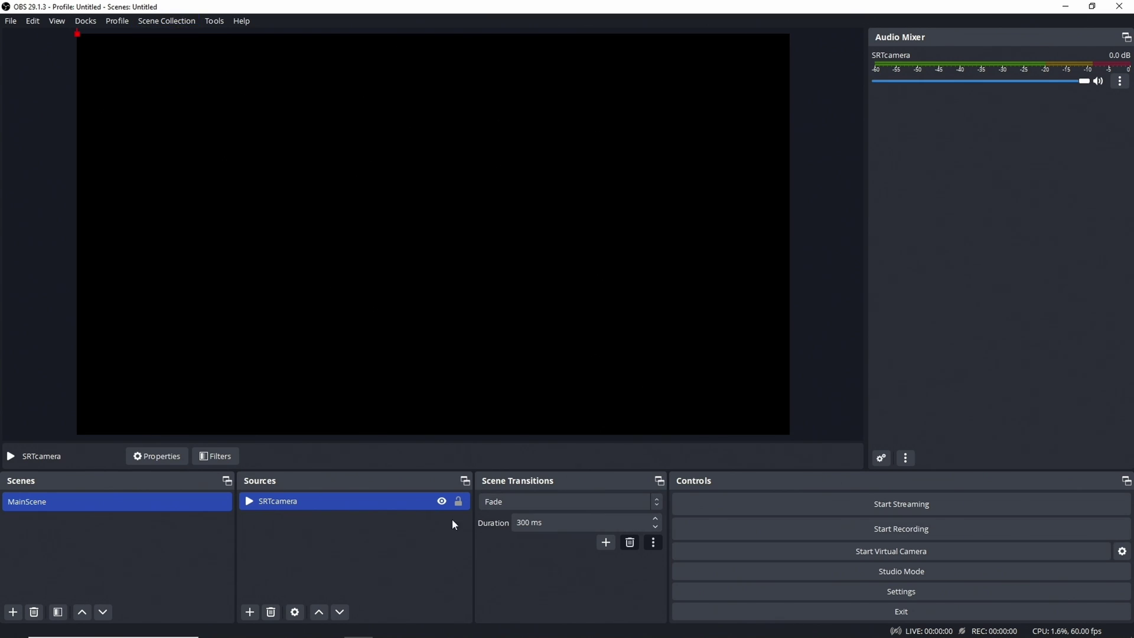
# - Fit SRTcamera to the screen with Transform, lock the source, and submit the router login
pyautogui.rightClick(360, 508)
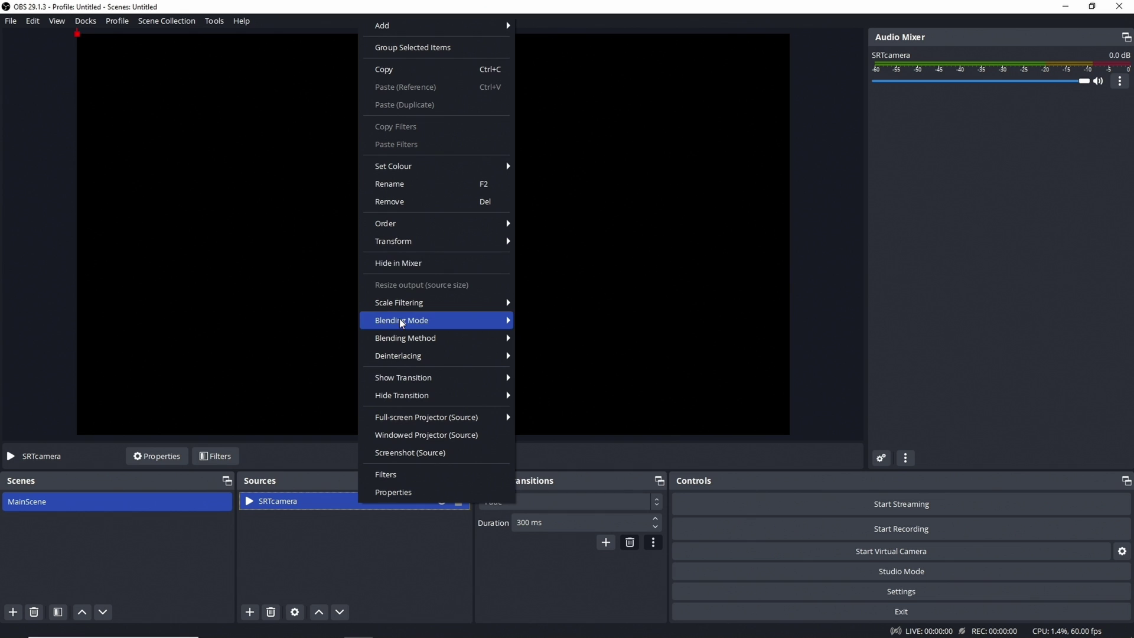
pyautogui.moveTo(410, 237)
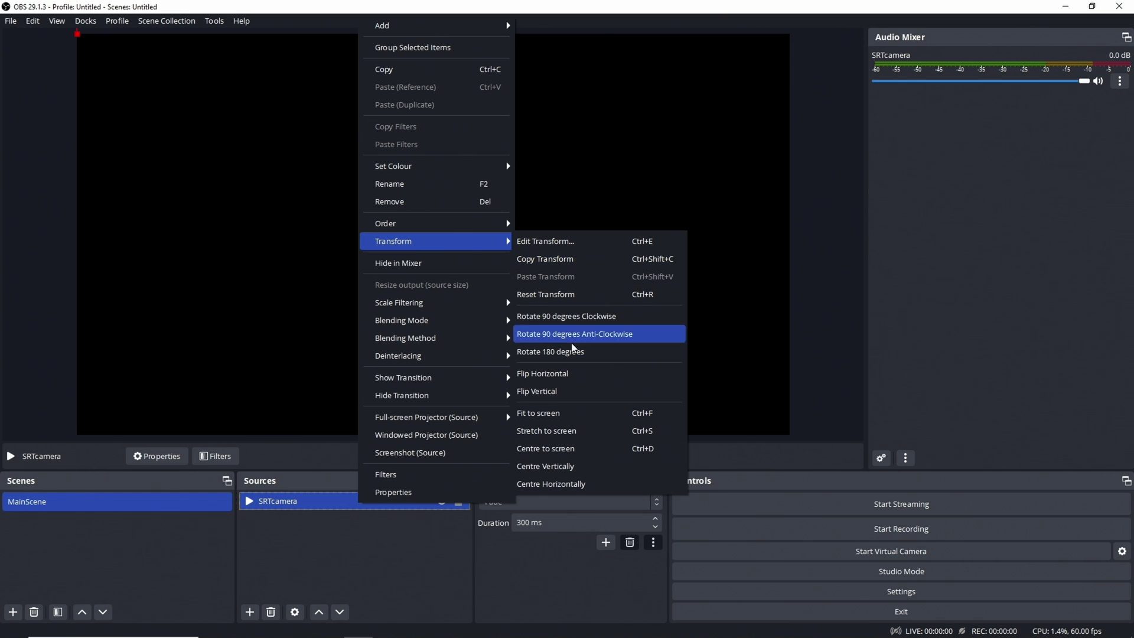
pyautogui.click(558, 416)
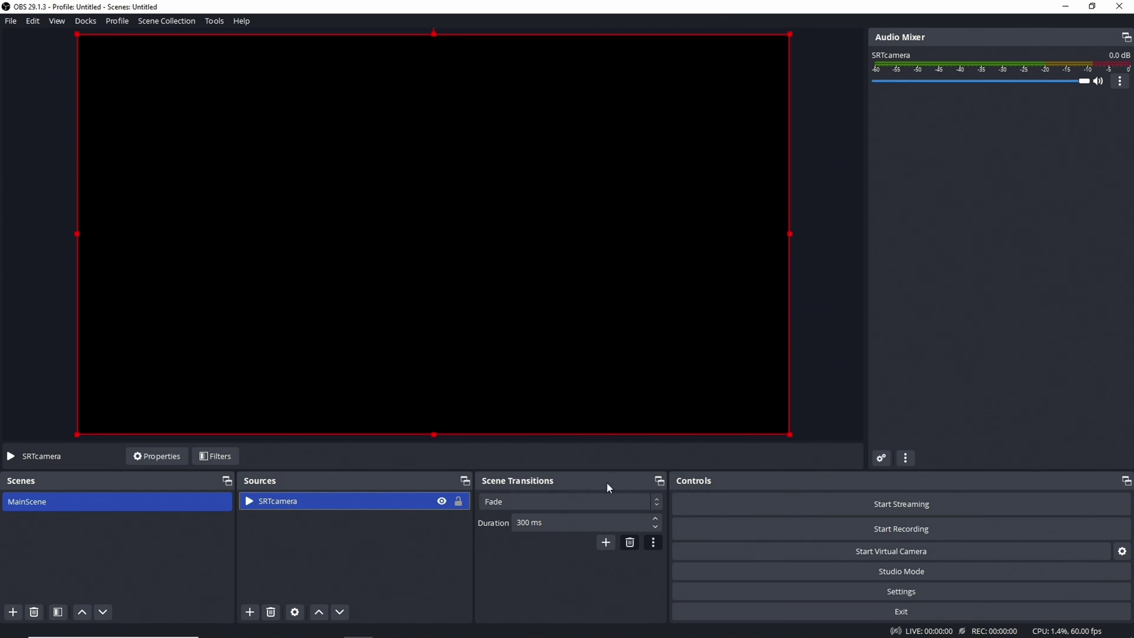
pyautogui.click(459, 501)
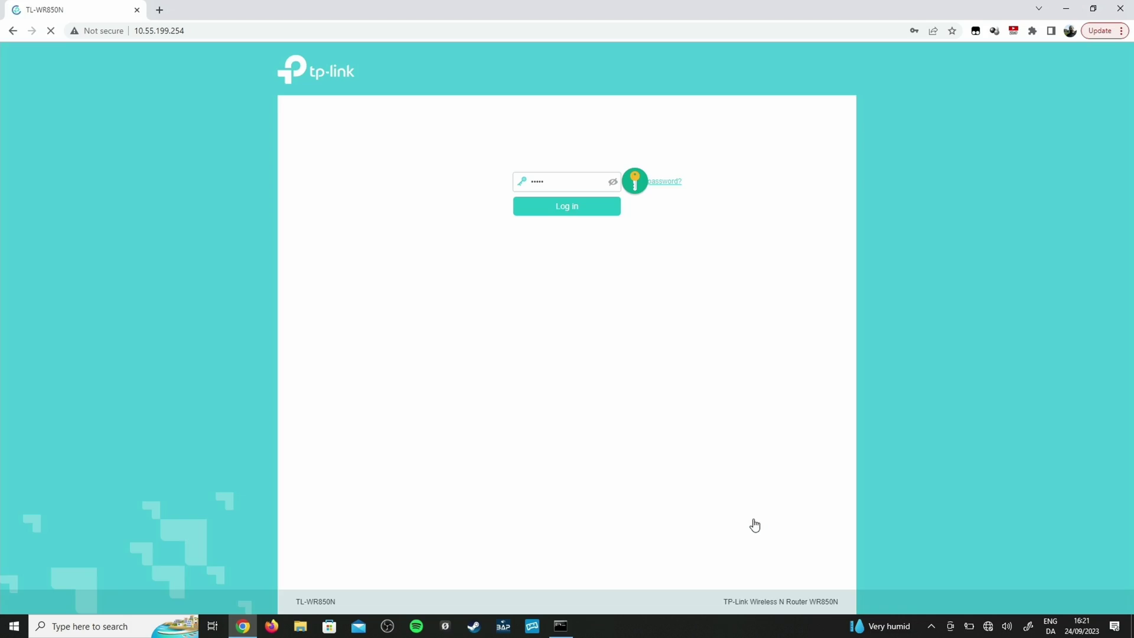
pyautogui.press('Return')
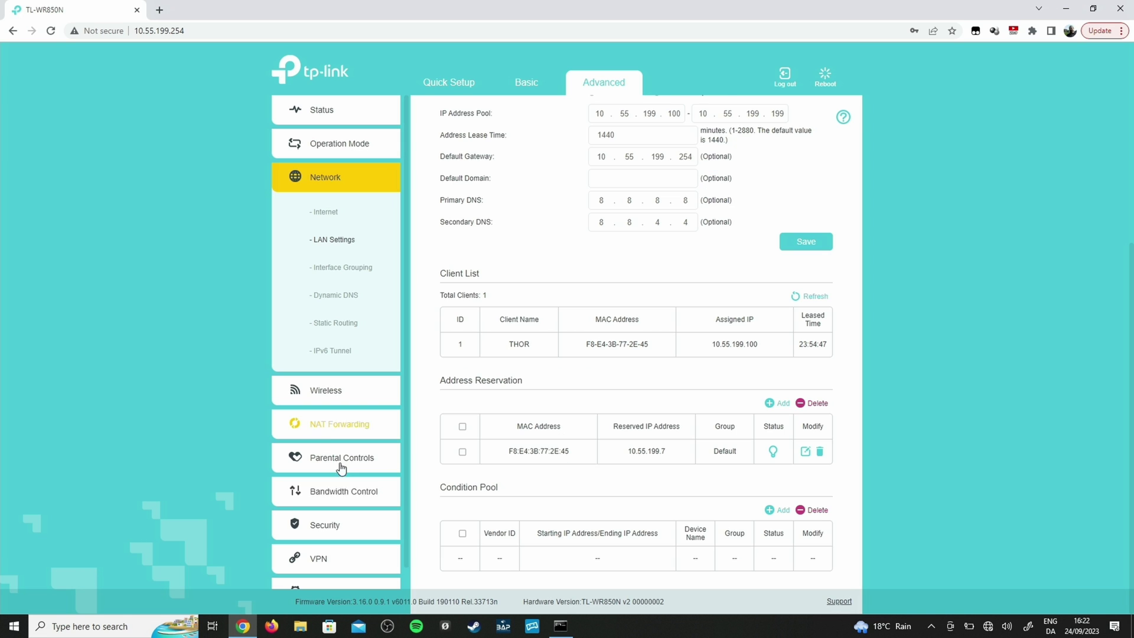
# - Add a new entry named SRT under NAT Forwarding > Virtual Servers
pyautogui.click(330, 435)
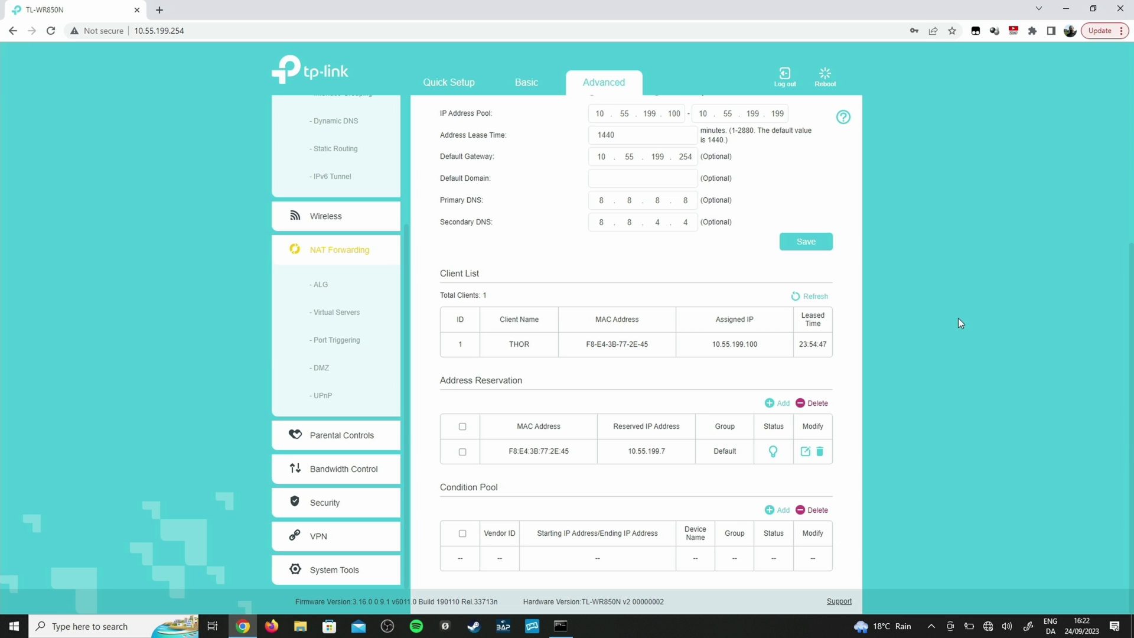
pyautogui.click(329, 321)
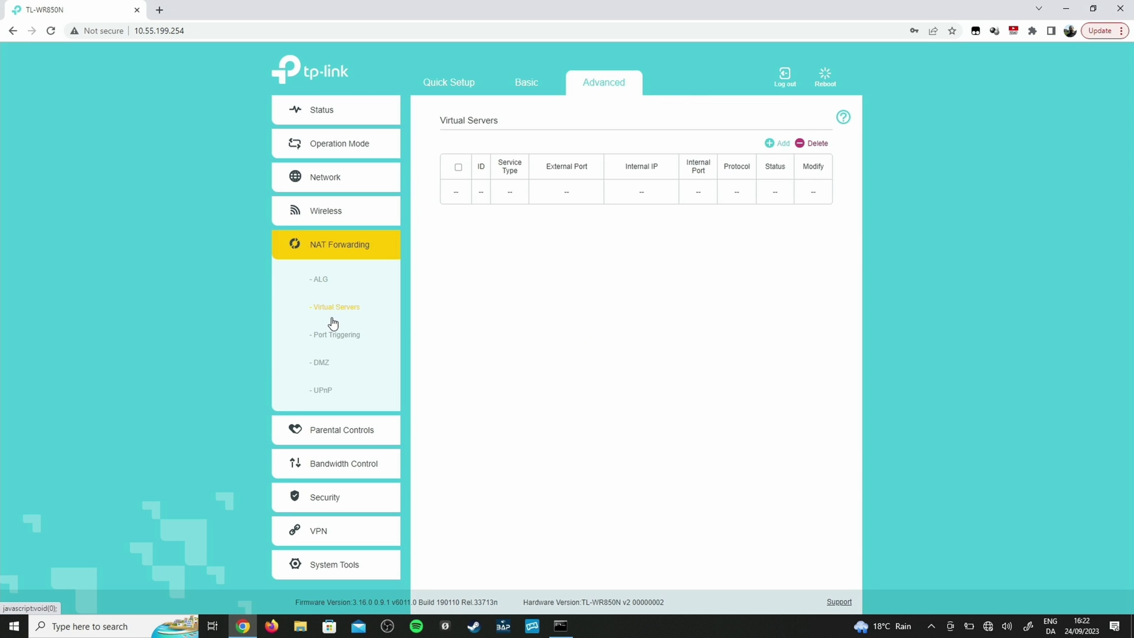
pyautogui.click(774, 145)
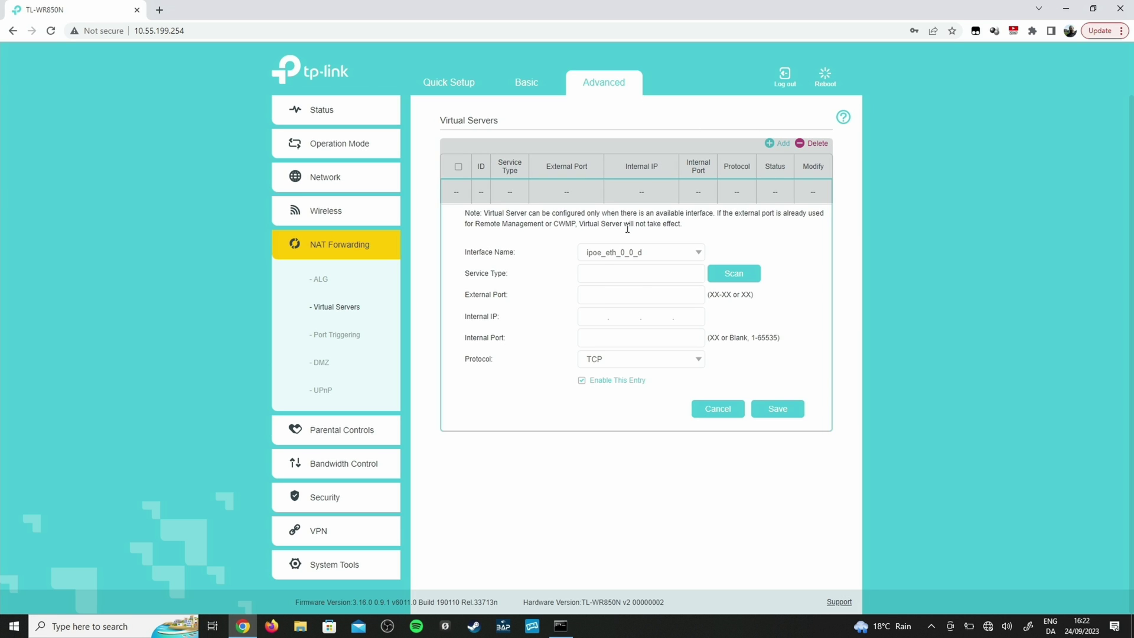
pyautogui.click(633, 275)
pyautogui.write('SRT')
# - Forward external port 22222 over UDP to 10.55.199.7 port 22222 and save the entry
pyautogui.click(623, 295)
pyautogui.write('22222')
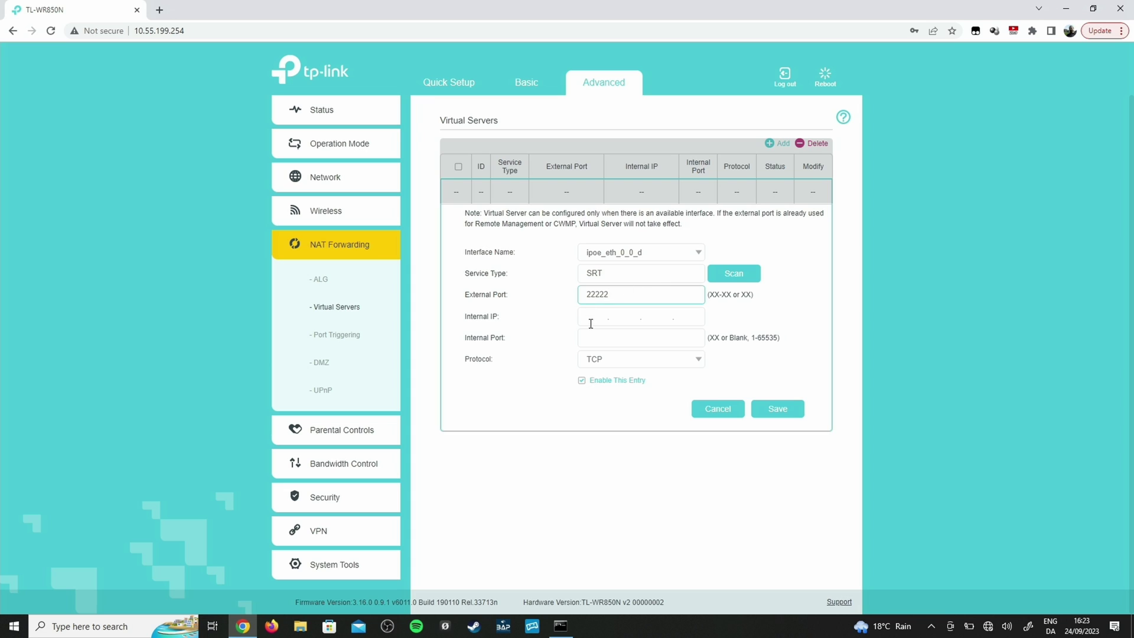
pyautogui.click(590, 321)
pyautogui.write('10.55.1')
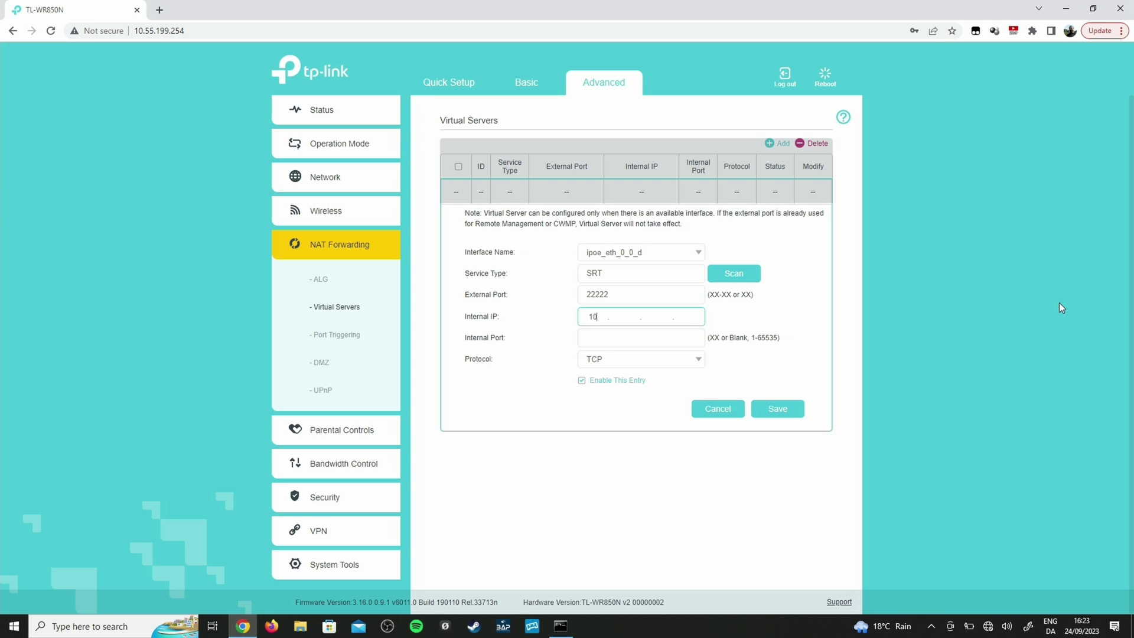
pyautogui.write('99.7')
pyautogui.click(588, 336)
pyautogui.write('22222')
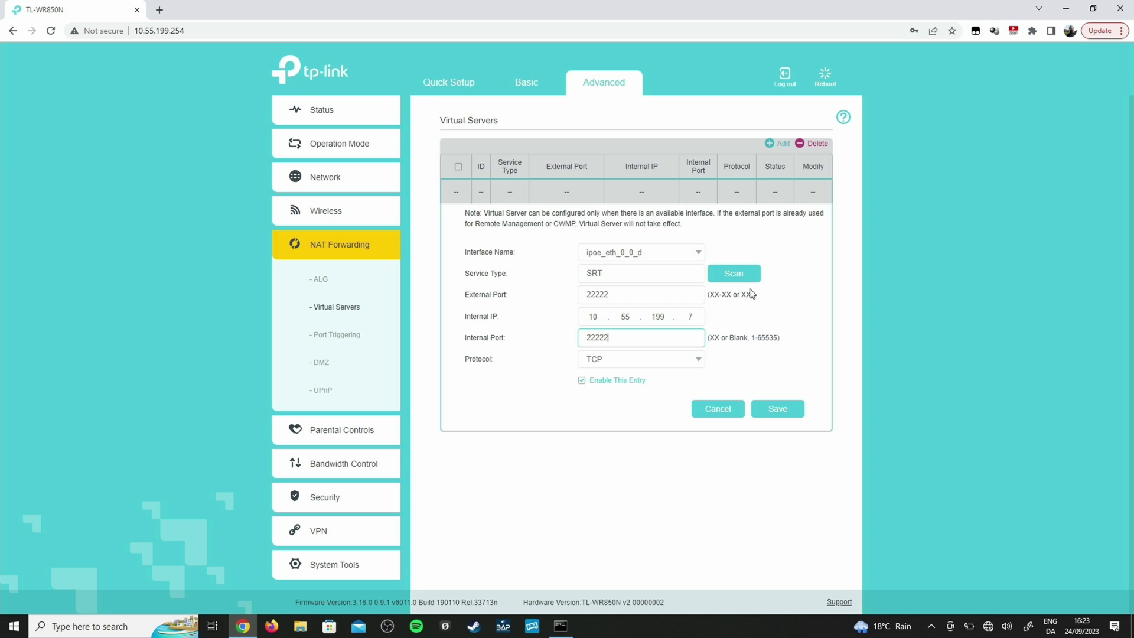
pyautogui.click(615, 361)
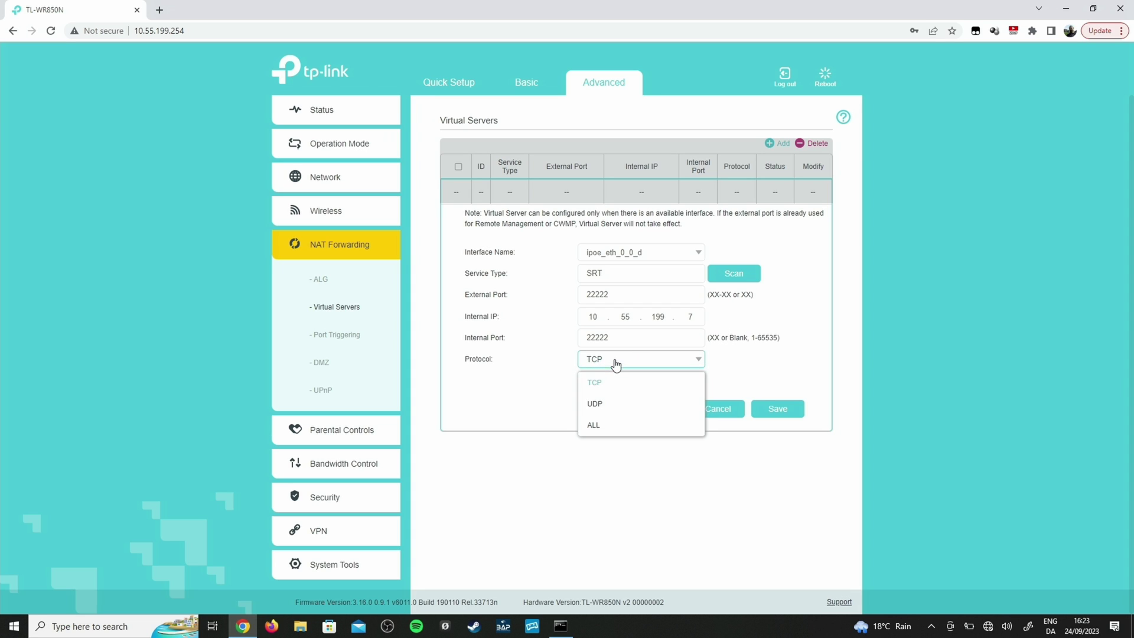
pyautogui.click(603, 405)
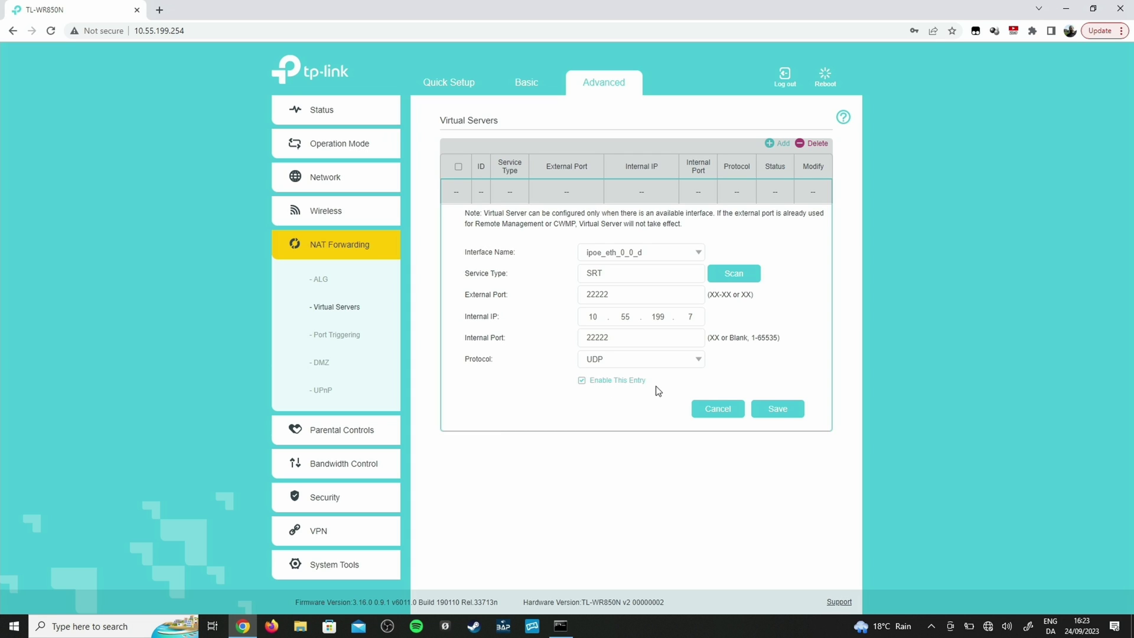
pyautogui.click(777, 408)
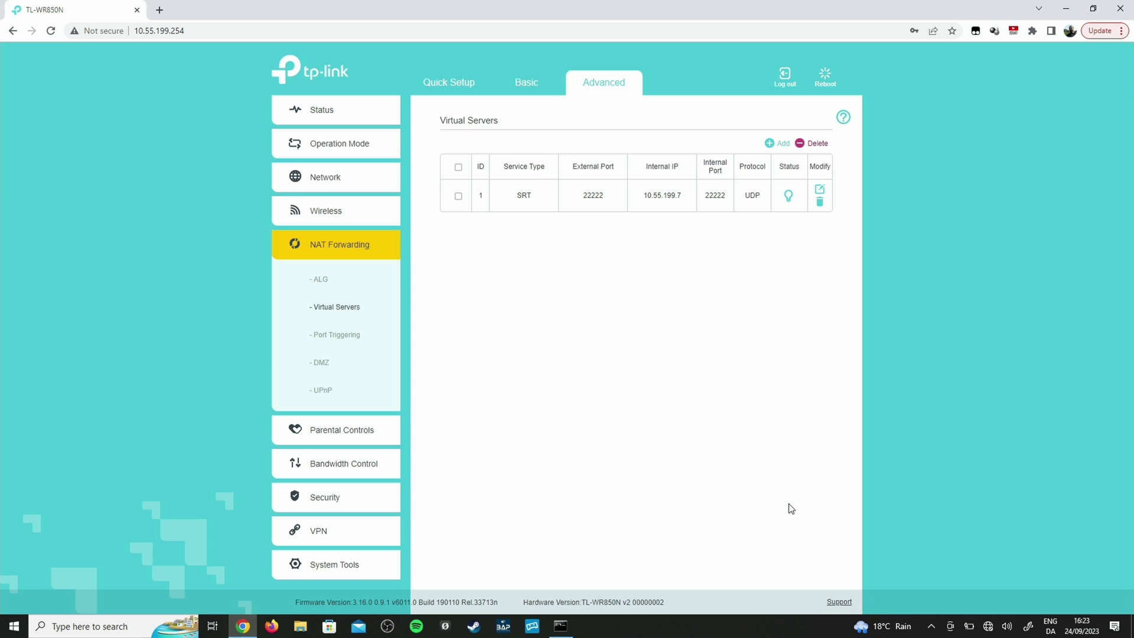